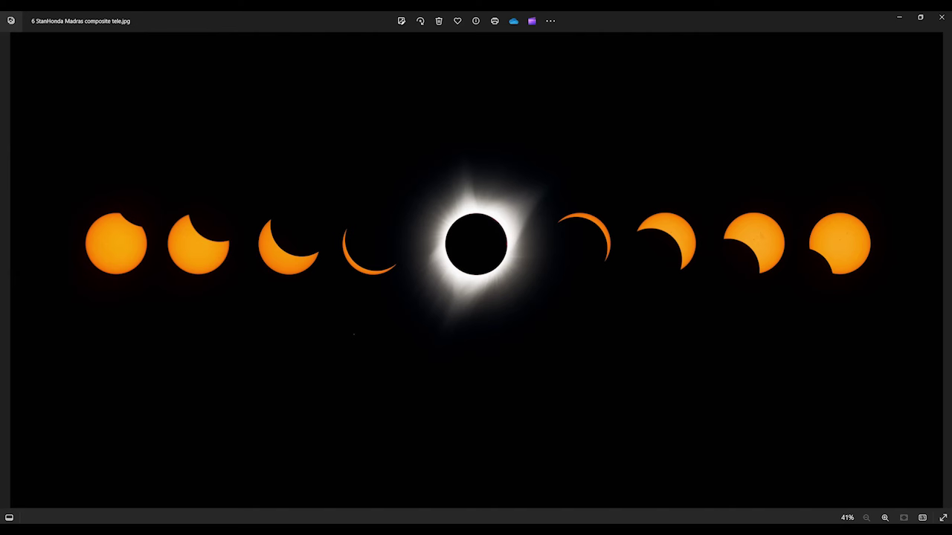
Switch to the Photo Mechanic contact sheet '0821eclipse Madras tele demo'
mouse_move(236, 529)
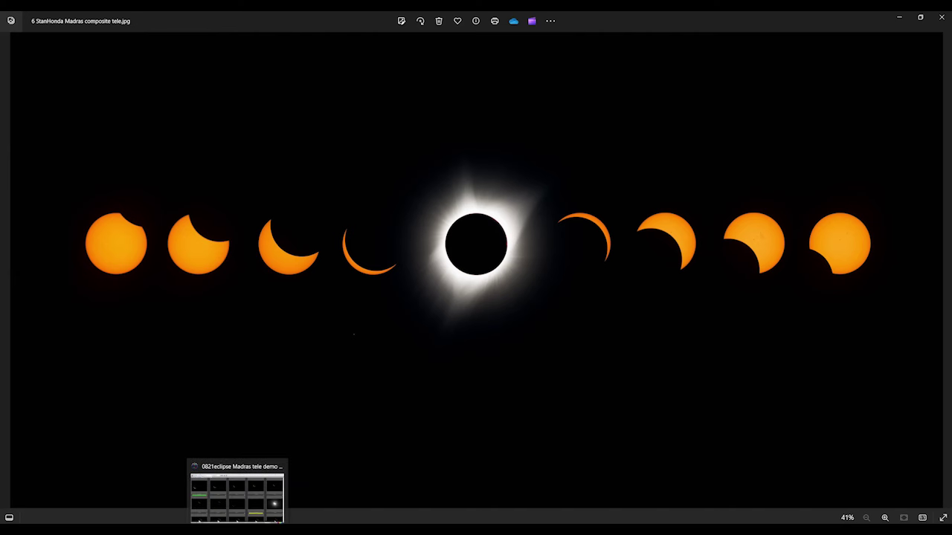
left_click(237, 495)
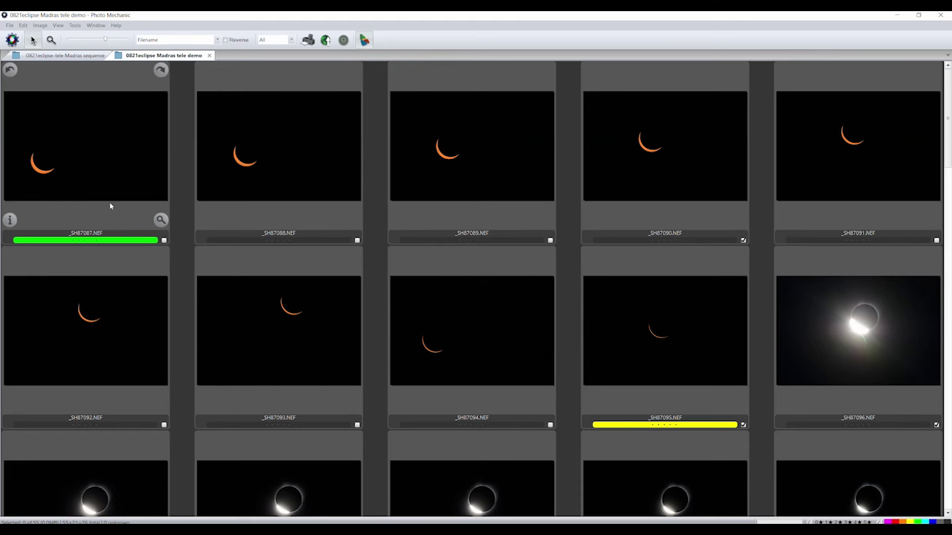
Show the '0821eclipse-tele Madras sequence' contact sheet with its thirteen tagged frames
left_click(56, 56)
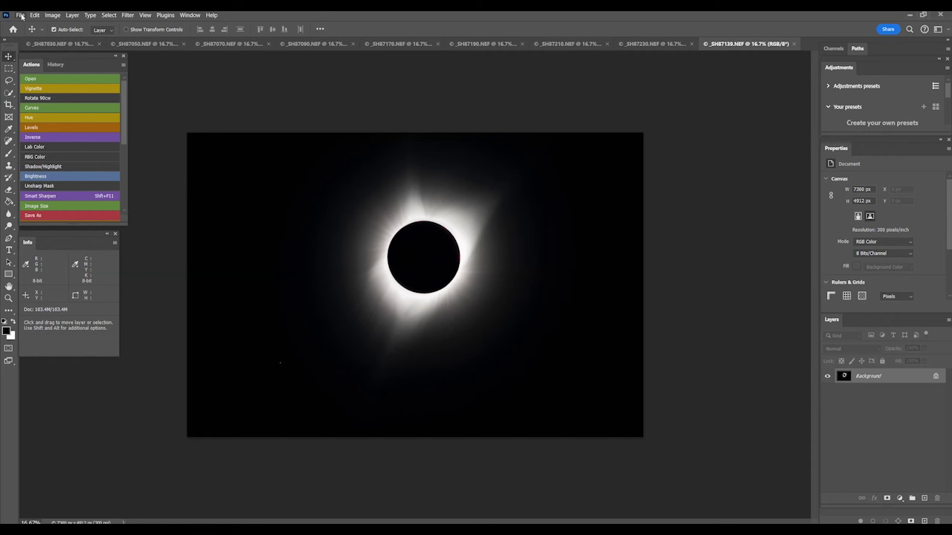
Use Photo Mechanic's file commands to open the tagged frames in Photoshop
left_click(22, 16)
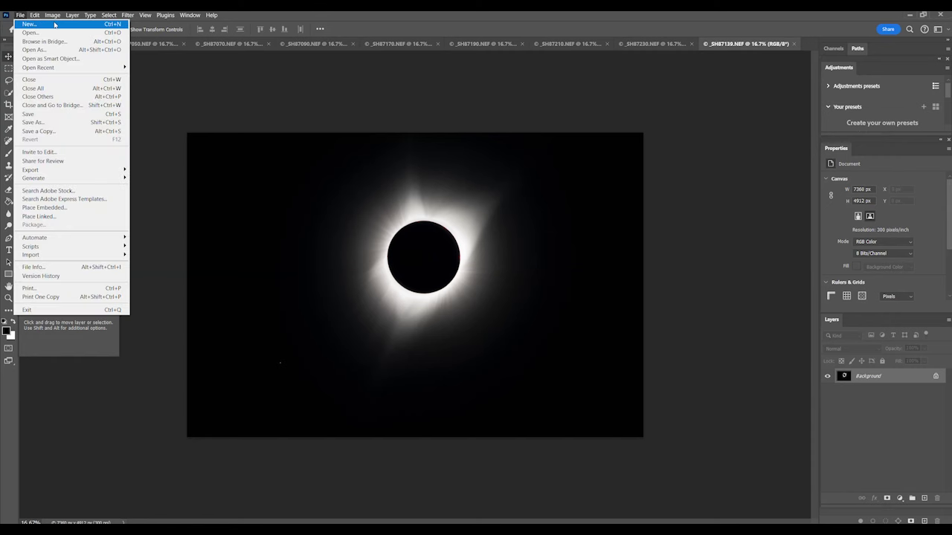
Create a new 20000 × 10000 px, 300 ppi, 8-bit RGB document with a black background
left_click(54, 25)
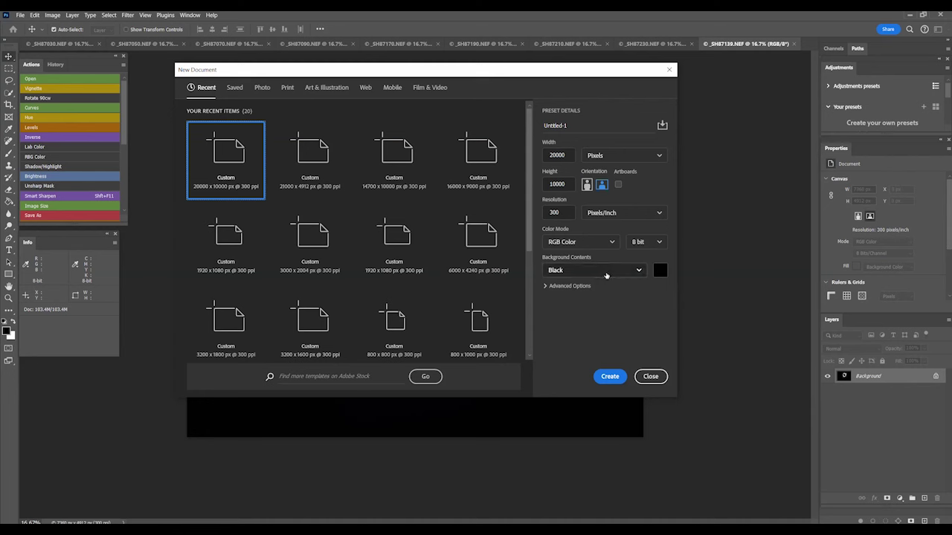
left_click(613, 379)
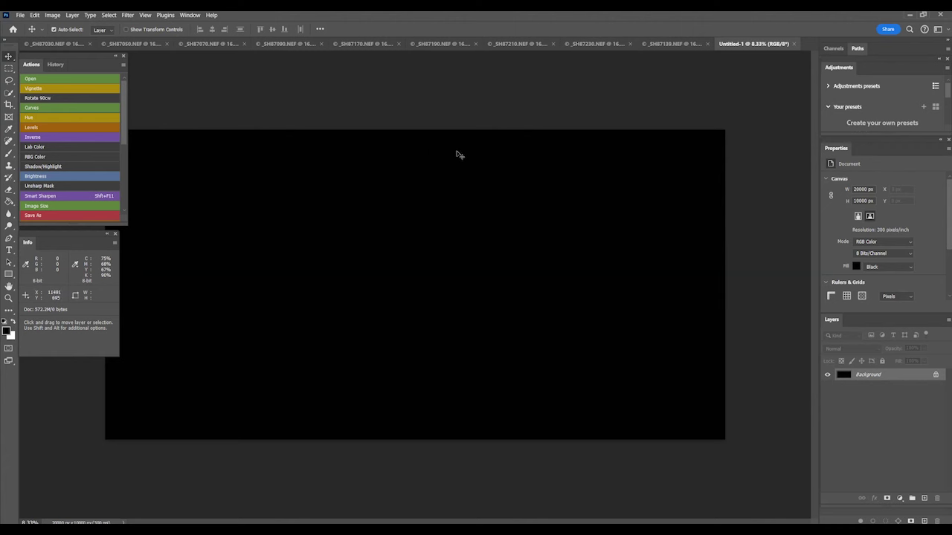
Check the Window menu's panel list and close it without changes
left_click(190, 16)
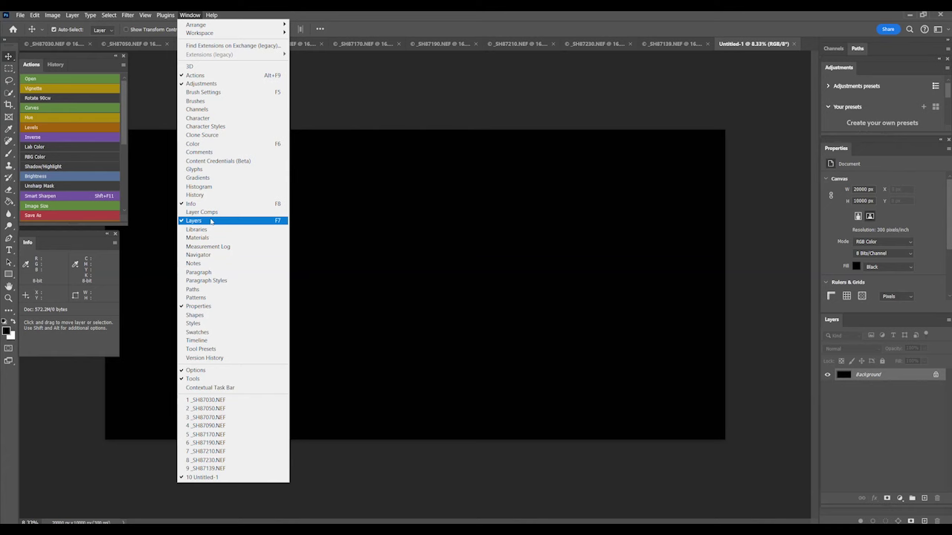
left_click(459, 108)
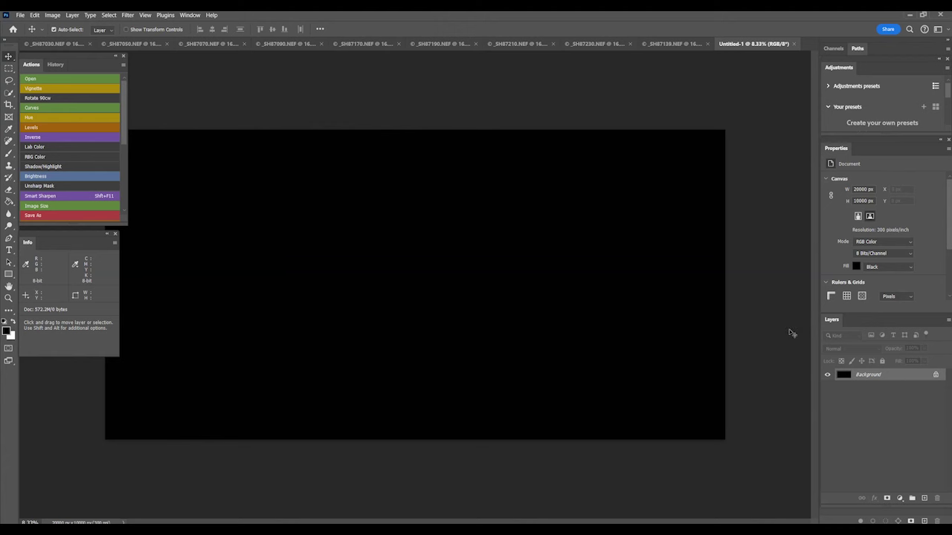
Select all of the _SH87139.NEF totality frame and copy it
left_click(683, 44)
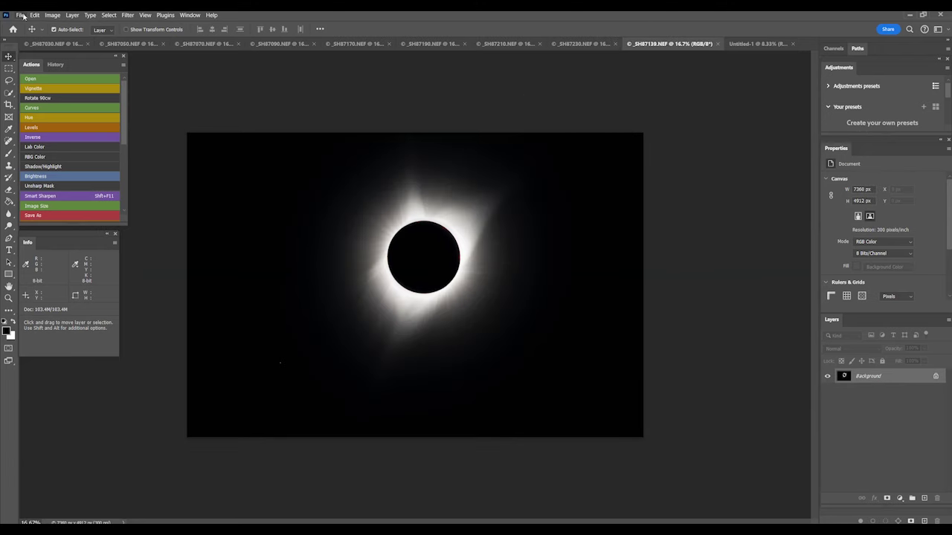
left_click(21, 15)
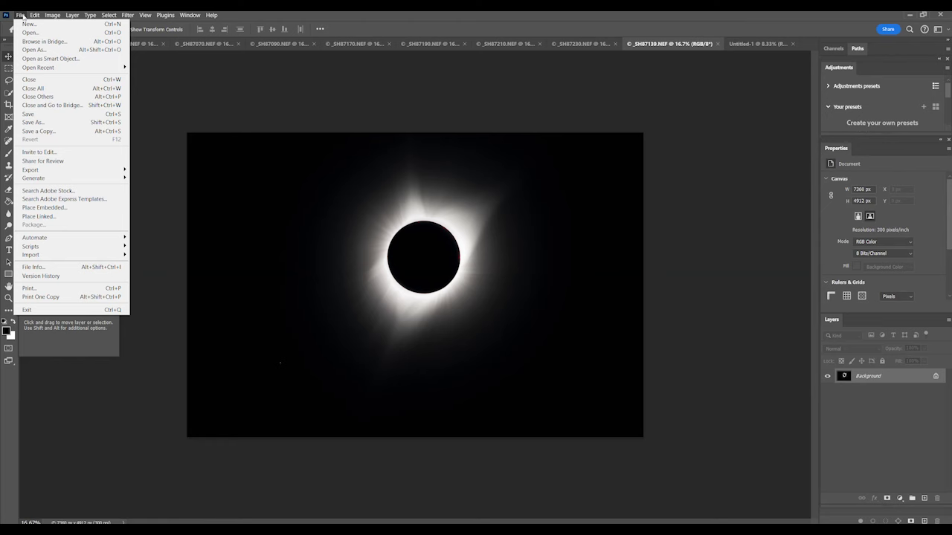
mouse_move(108, 15)
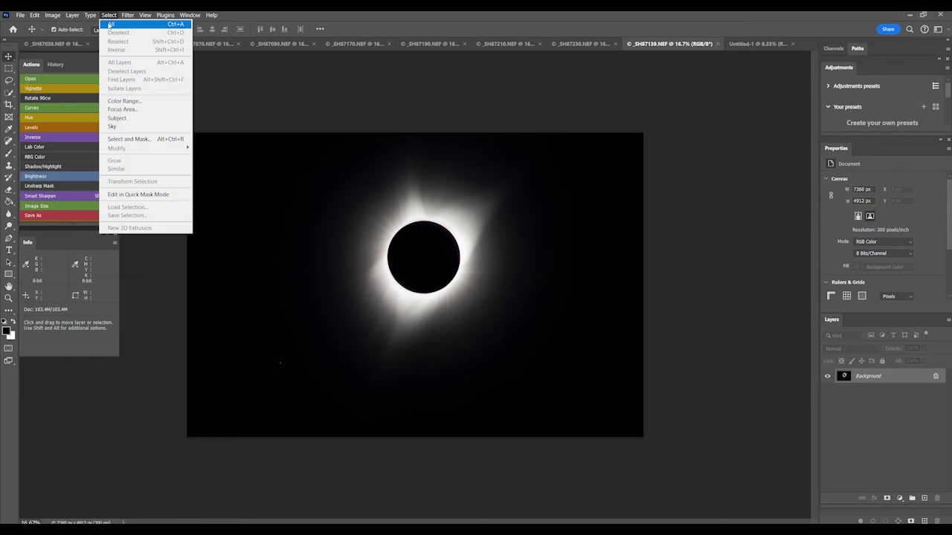
left_click(110, 25)
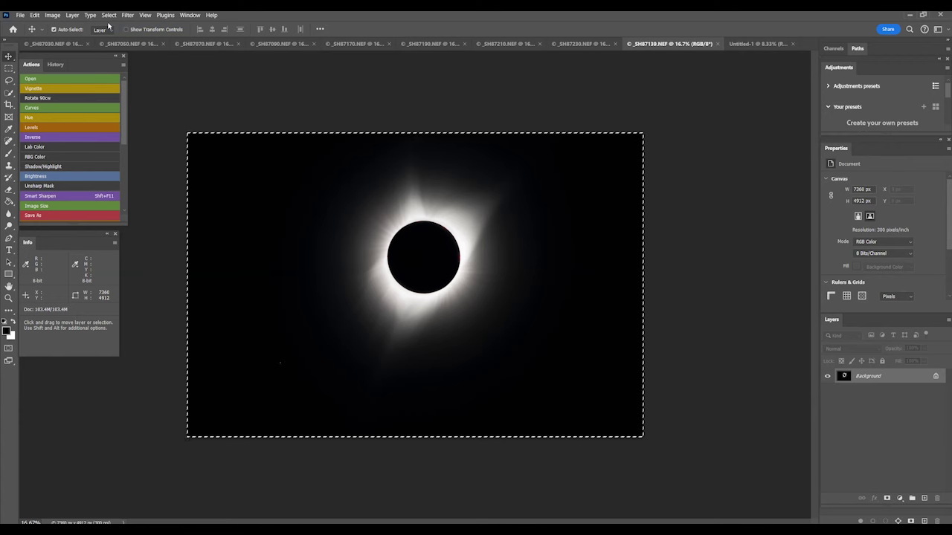
left_click(35, 15)
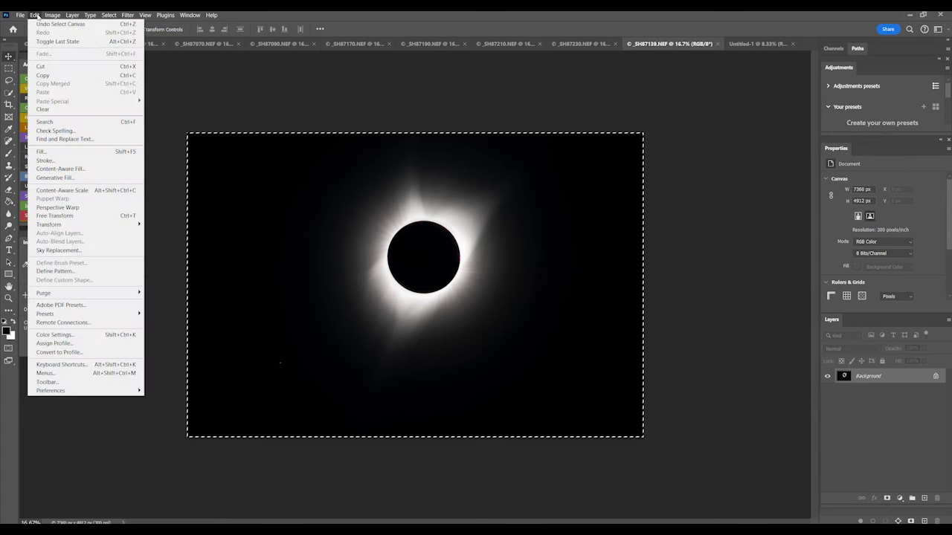
left_click(54, 76)
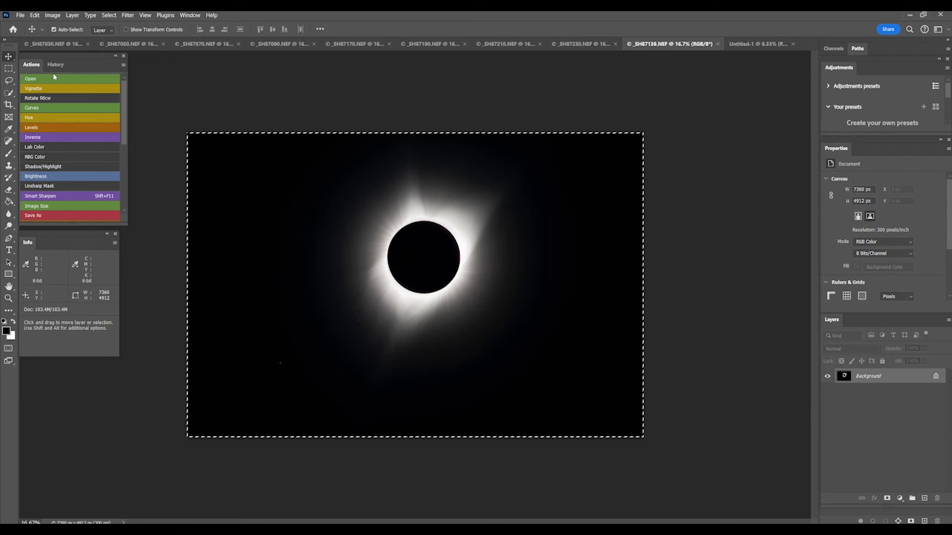
Paste the totality frame onto the black Untitled-1 canvas as Layer 1
left_click(751, 44)
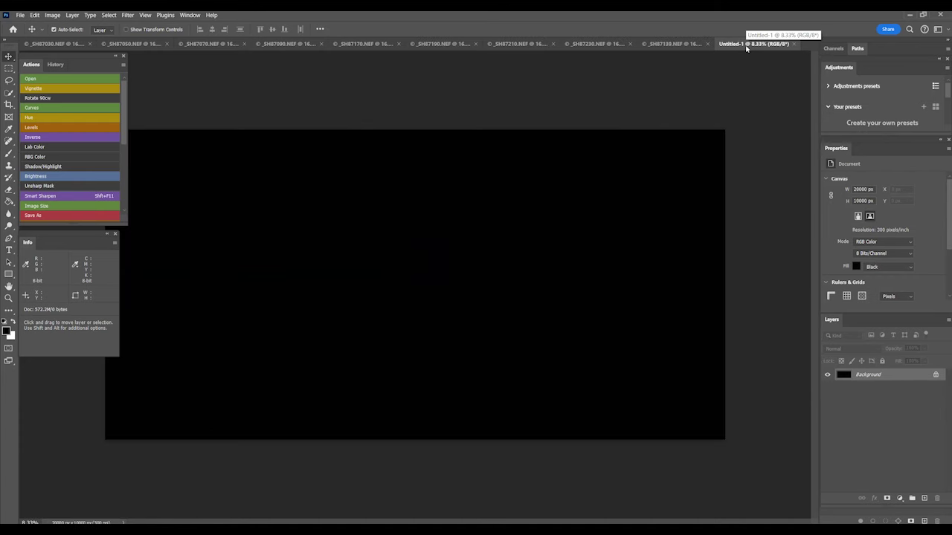
left_click(34, 15)
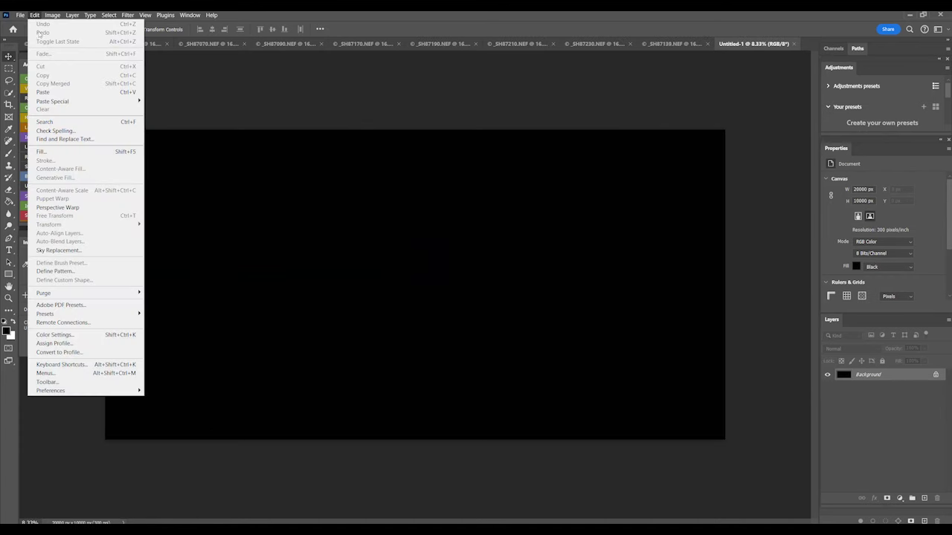
left_click(68, 93)
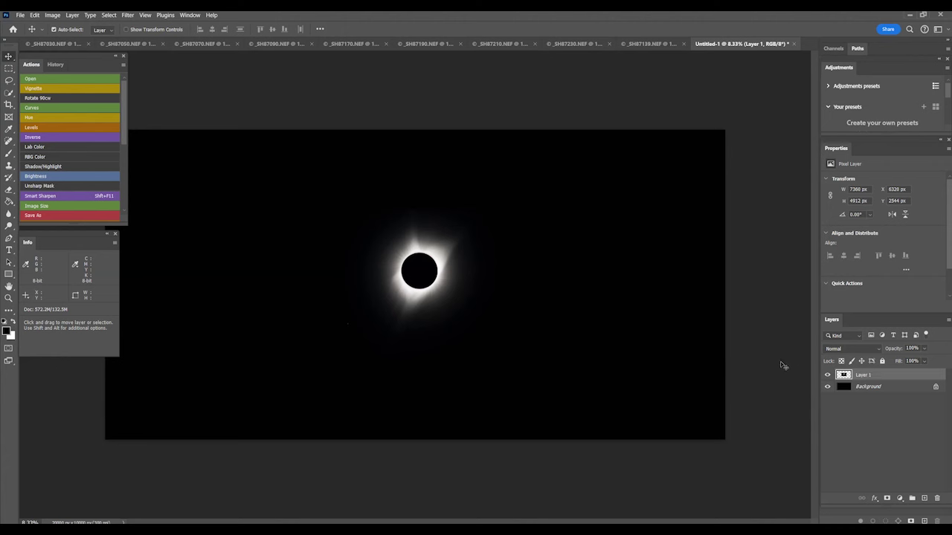
Nudge and drag Layer 1 until the corona sits at X 5996 px, Y 2700 px
key("Right")
key("Right")
key("Right")
key("Right")
key("Right")
key("Right")
key("Right")
key("Right")
key("Right")
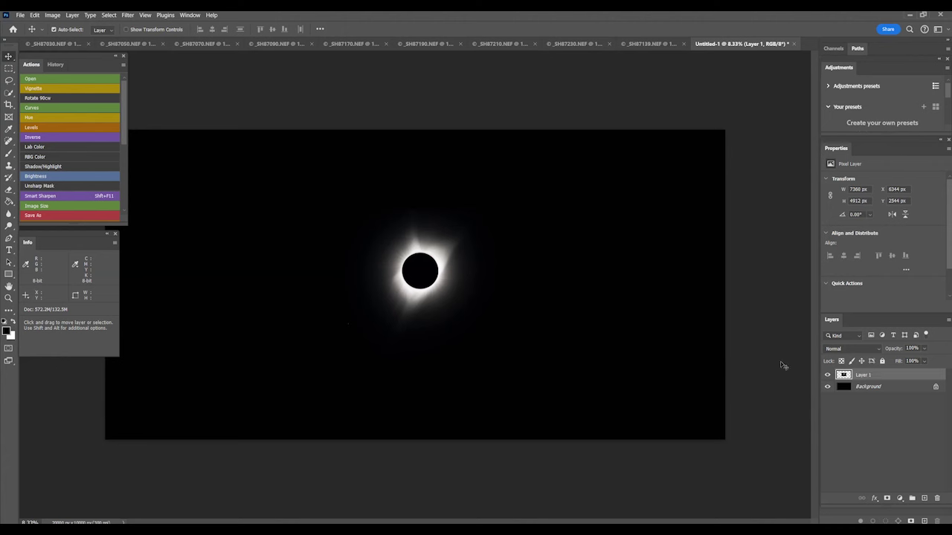
key("Left")
key("Left")
key("Left")
key("Left")
key("Left")
key("Left")
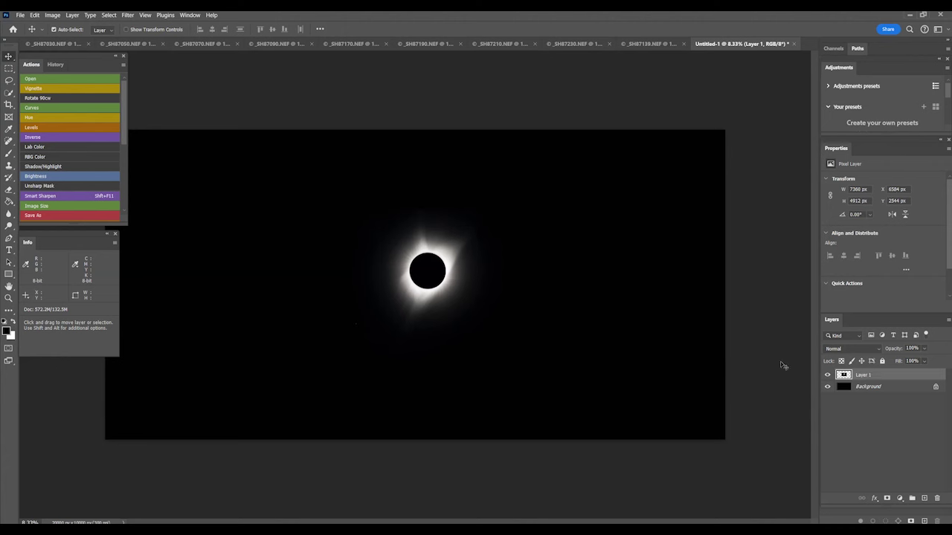
key("Left")
key("Left")
key("Left")
key("Left")
key("Left")
key("Left")
key("Left")
key("Left")
key("Left")
key("Left")
key("Left")
key("Left")
key("Left")
key("Left")
key("Left")
key("Left")
key("Left")
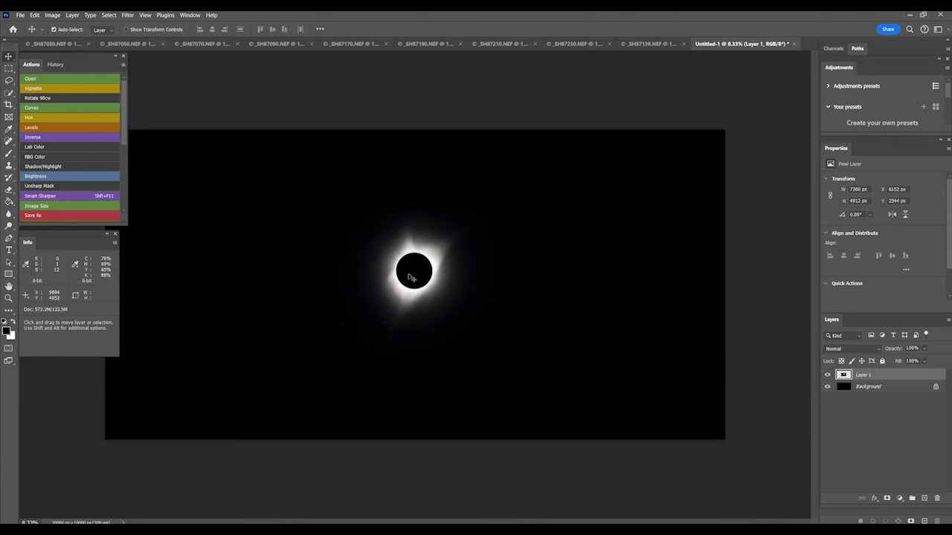
left_click_drag(414, 276, 401, 278)
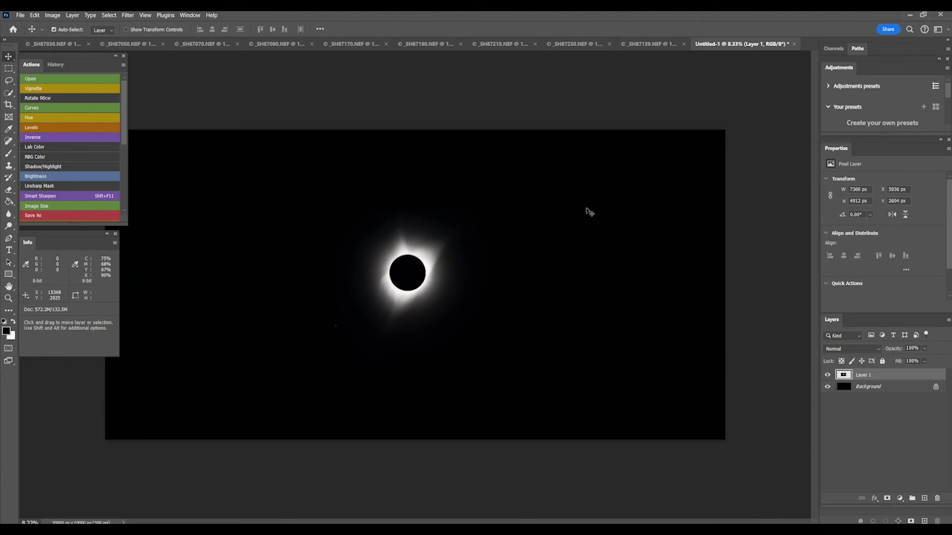
key("Down")
key("Down")
key("Down")
key("Down")
key("Down")
key("Down")
key("Down")
key("Down")
key("Right")
key("Right")
key("Right")
key("Right")
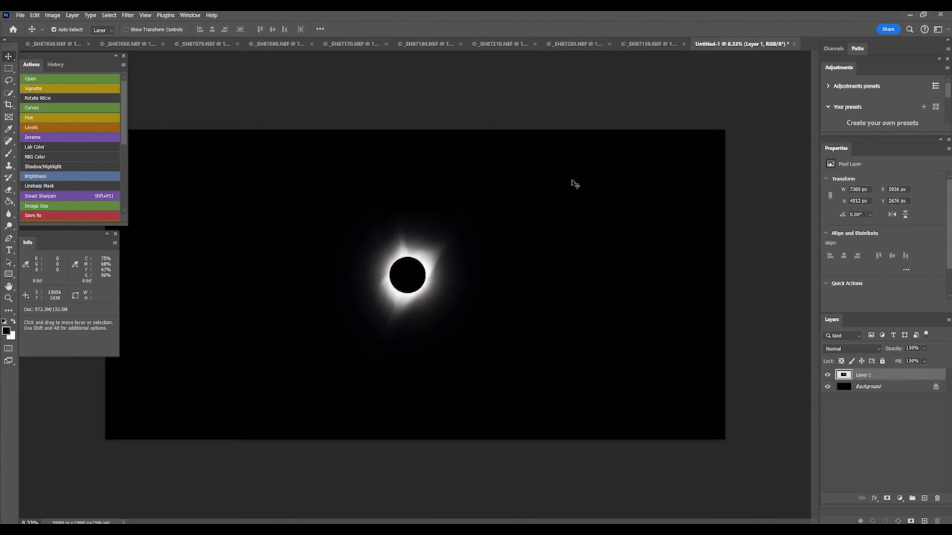
key("Right")
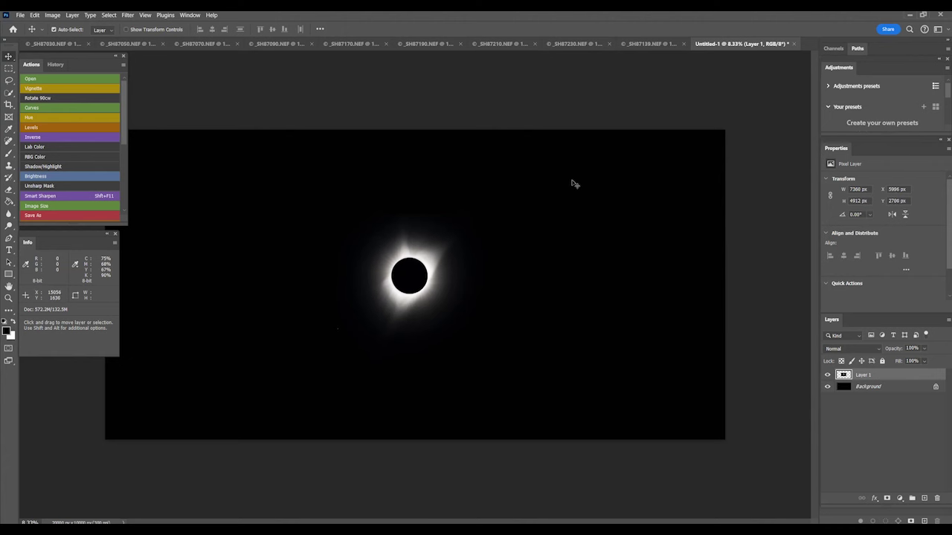
Show the grid over the canvas
left_click(148, 15)
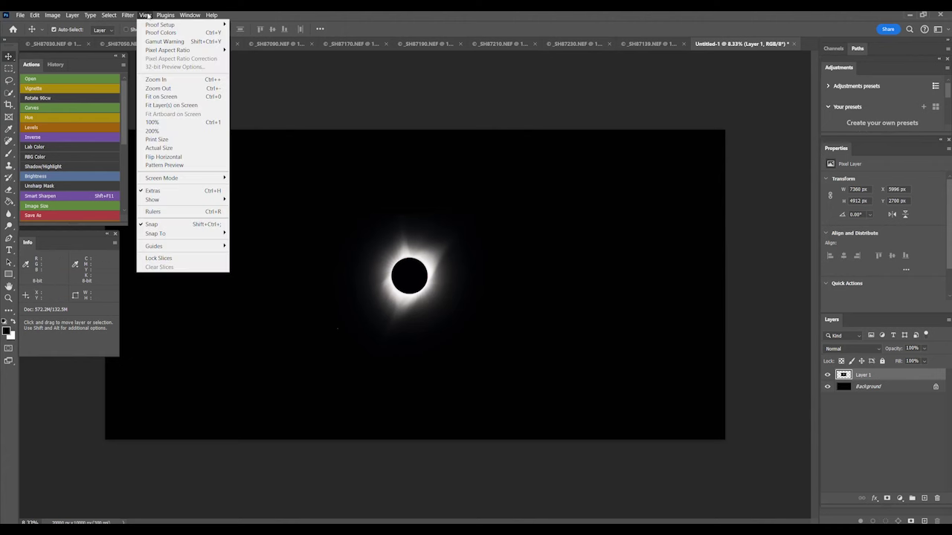
mouse_move(192, 200)
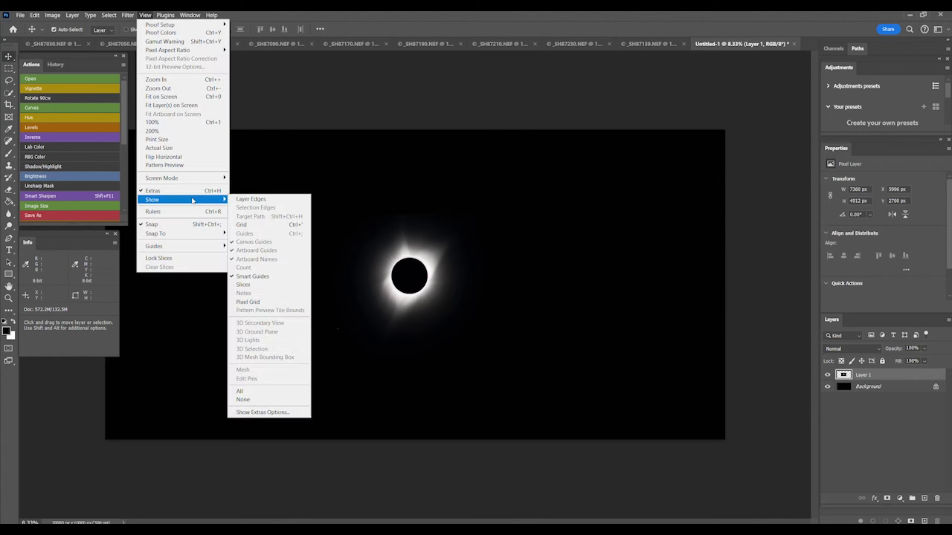
left_click(257, 225)
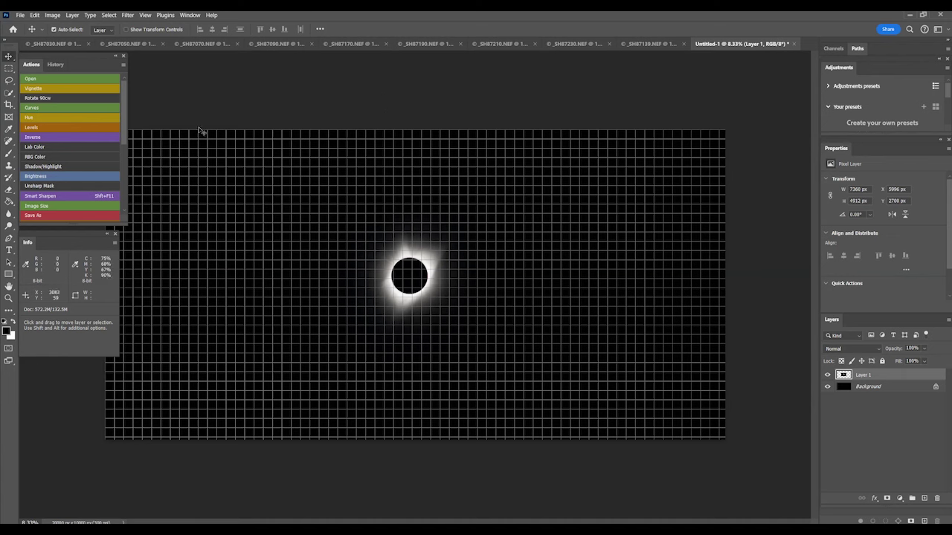
Set the Guides, Grid & Slices preference to a gridline every 300 pixels
left_click(33, 16)
mouse_move(94, 391)
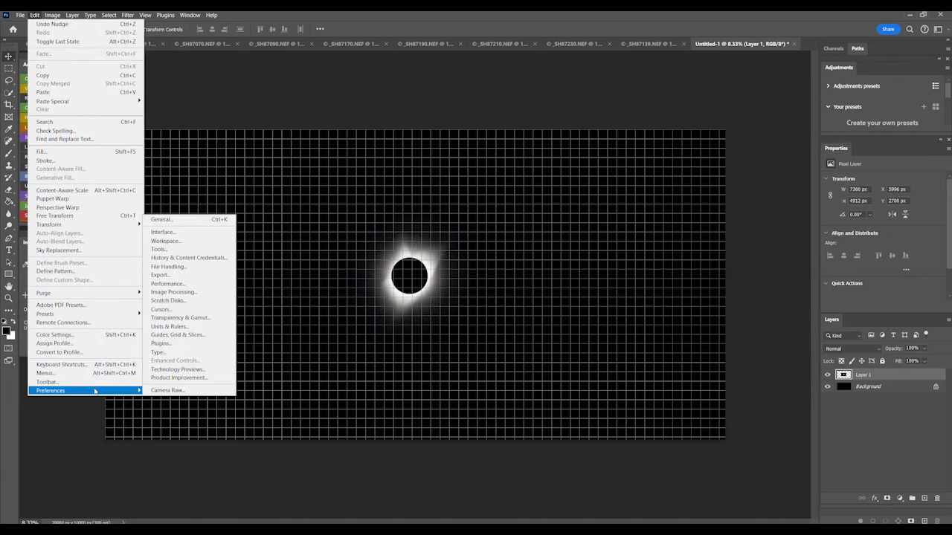
left_click(211, 337)
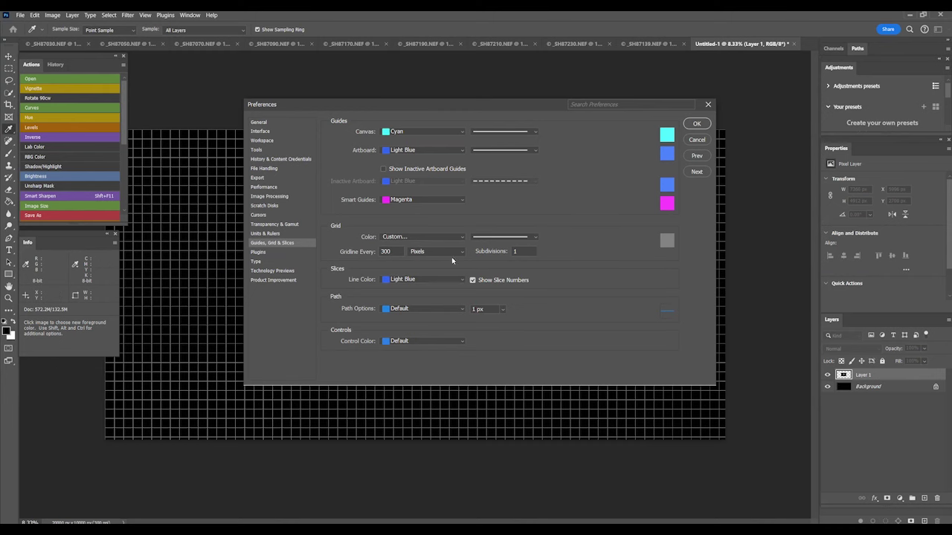
left_click(697, 124)
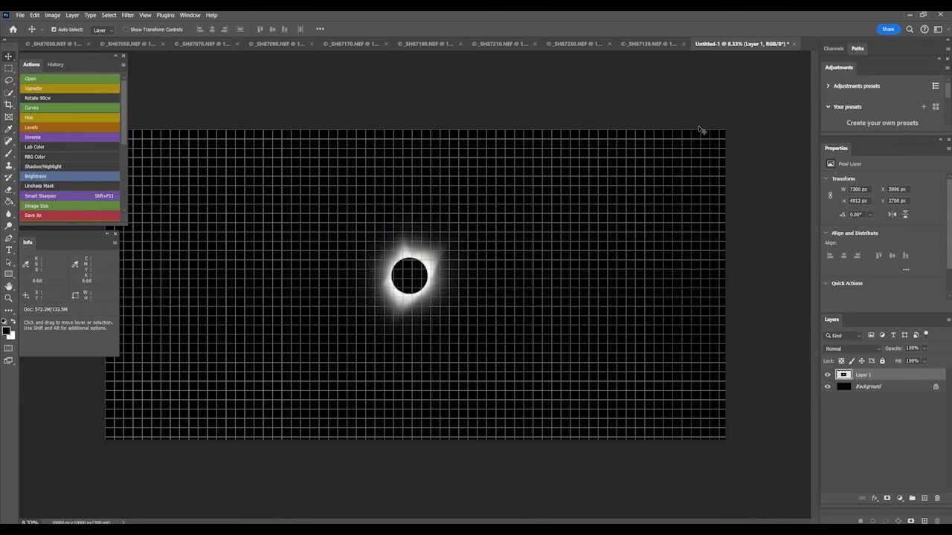
Nudge the corona down and right to X 6080 px, Y 2796 px, then view _SH87090.NEF
scroll(394, 319, "up", 3)
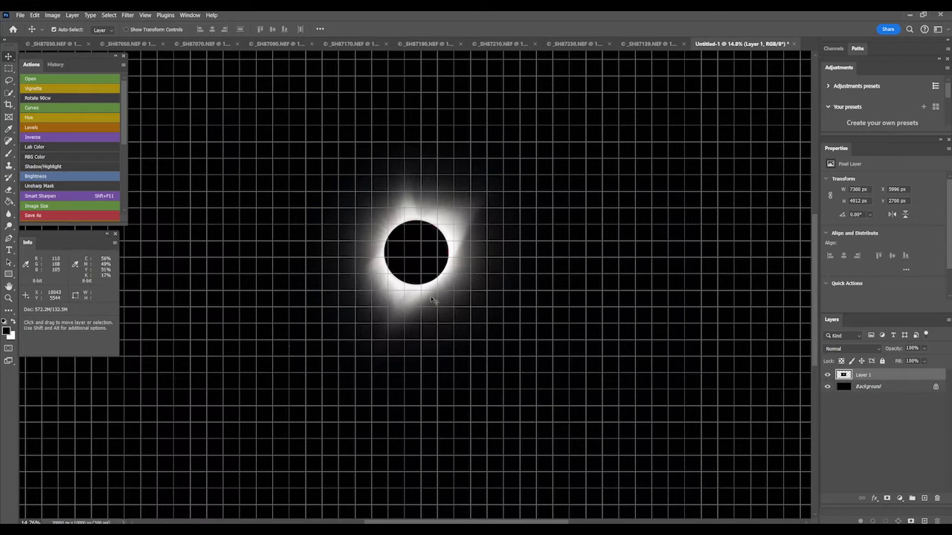
scroll(470, 279, "up", 1)
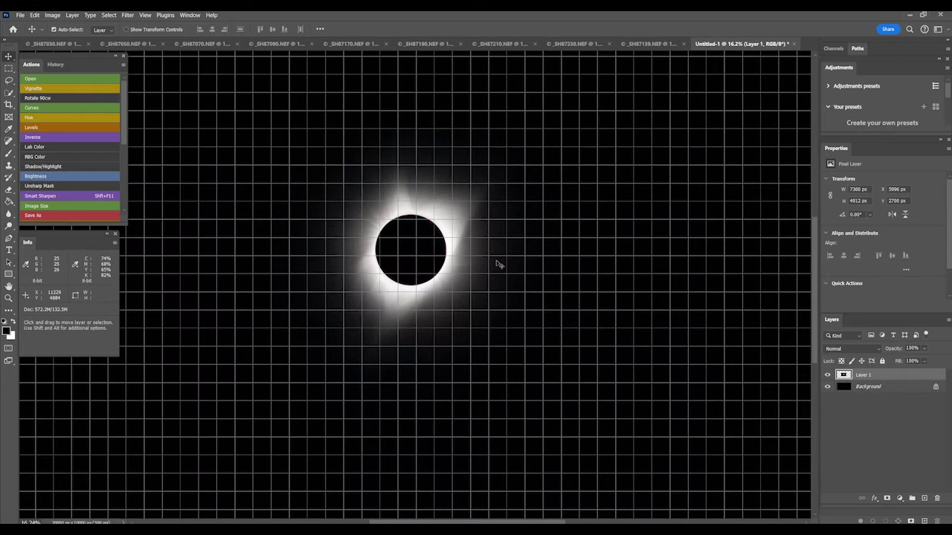
key("Down")
key("Down")
key("Down")
key("Down")
key("Down")
key("Down")
key("Down")
key("Down")
key("Down")
key("Down")
key("Down")
key("Down")
key("Down")
key("Down")
key("Down")
key("Down")
key("Down")
key("Down")
key("Down")
key("Down")
key("Down")
key("Down")
key("Down")
key("Down")
key("Down")
key("Down")
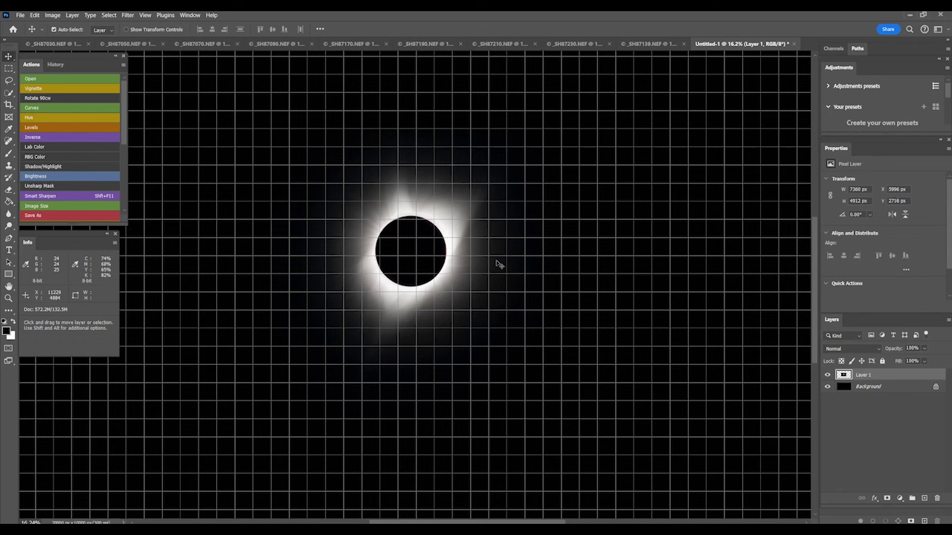
key("Down")
key("Down")
key("Down")
key("Down")
key("Down")
key("Down")
key("Down")
key("Down")
key("Down")
key("Down")
key("Down")
key("Down")
key("Down")
key("Down")
key("Down")
key("Down")
key("Down")
key("Down")
key("Down")
key("Down")
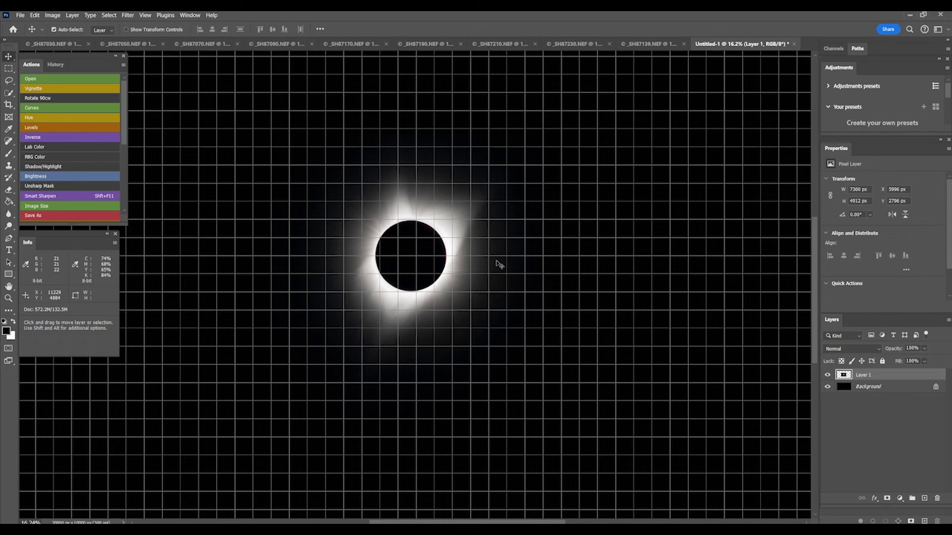
key("Right")
key("Right")
key("Right")
key("Right")
key("Right")
key("Right")
key("Right")
key("Right")
key("Right")
key("Right")
key("Right")
key("Right")
key("Right")
key("Right")
key("Right")
key("Right")
key("Right")
key("Right")
key("Right")
key("Right")
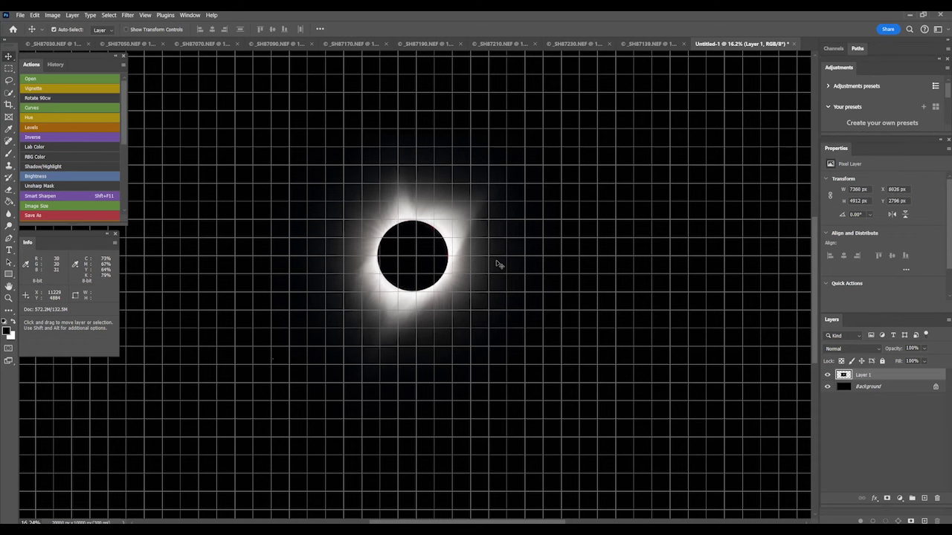
key("Right")
key("Right")
key("Right")
key("Right")
key("Right")
key("Right")
key("Right")
key("Right")
key("Right")
key("Right")
key("Right")
key("Right")
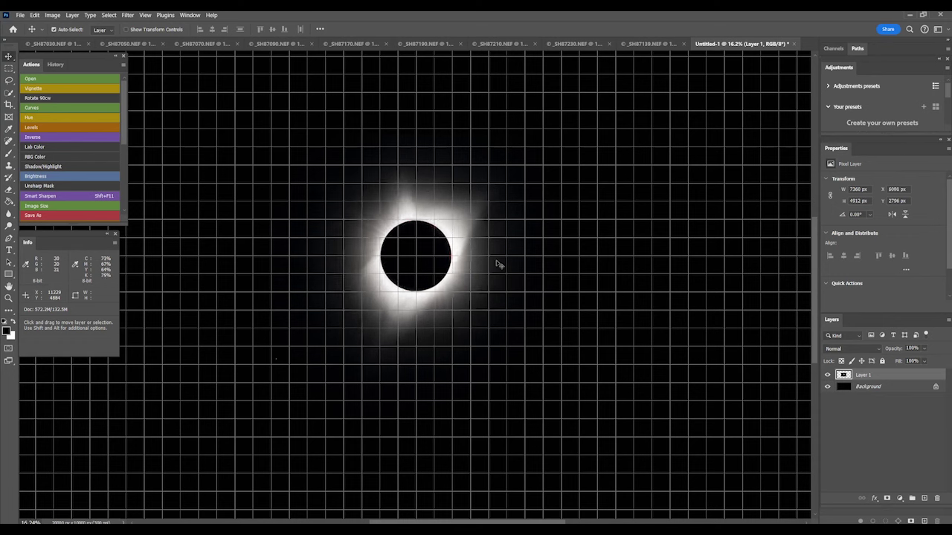
scroll(499, 264, "down", 5)
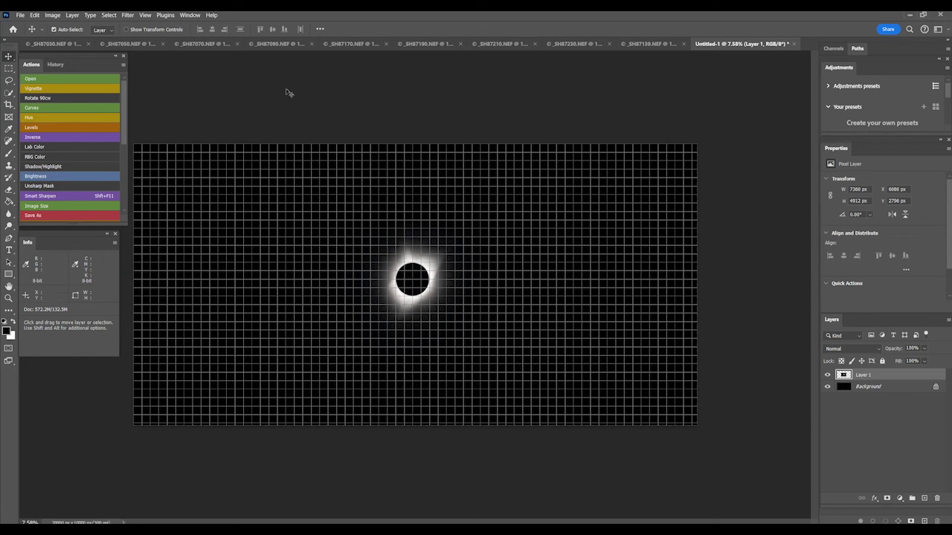
left_click(287, 44)
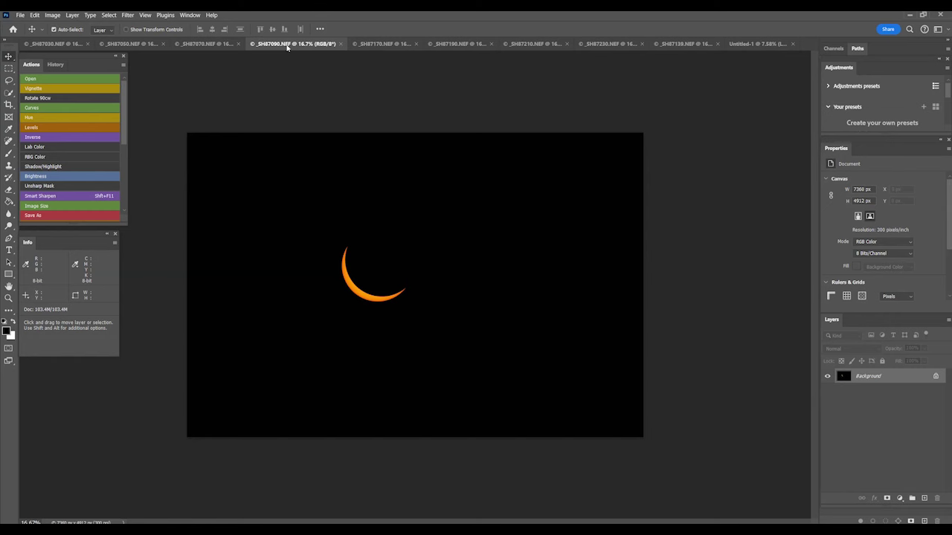
Select the whole _SH87090.NEF crescent photo and return to the Untitled-1 composite
key("ctrl+a")
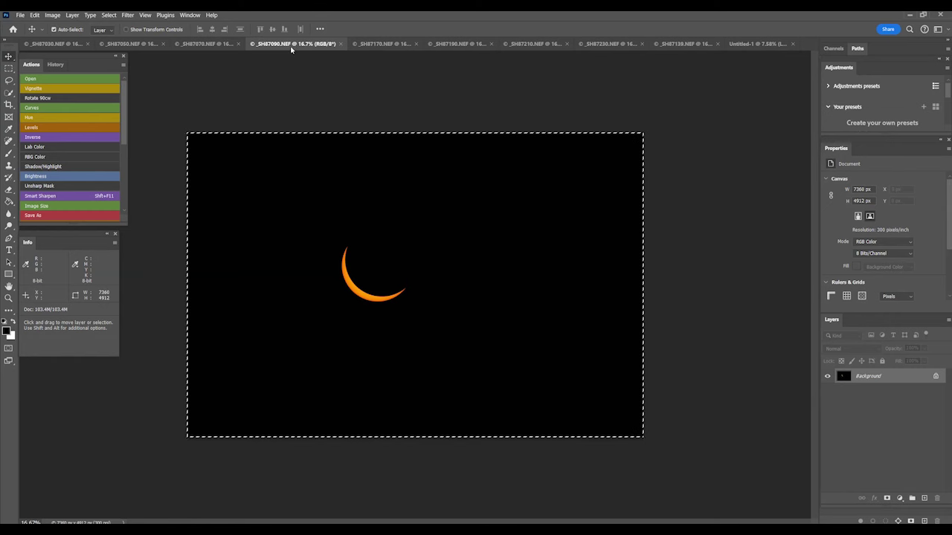
left_click(754, 44)
Paste the crescent photo as Layer 2 and set Layers 1 and 2 to Lighten blending
key("ctrl+v")
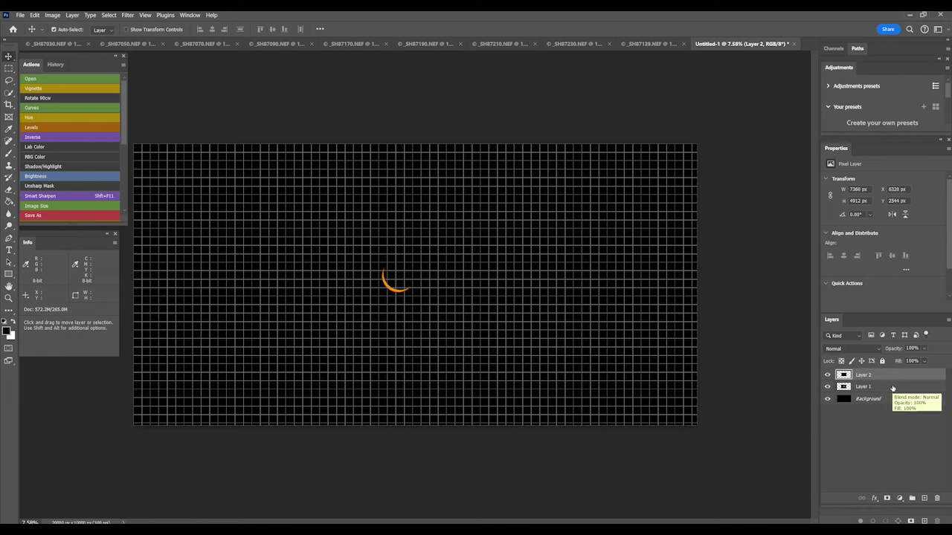
key("shift")
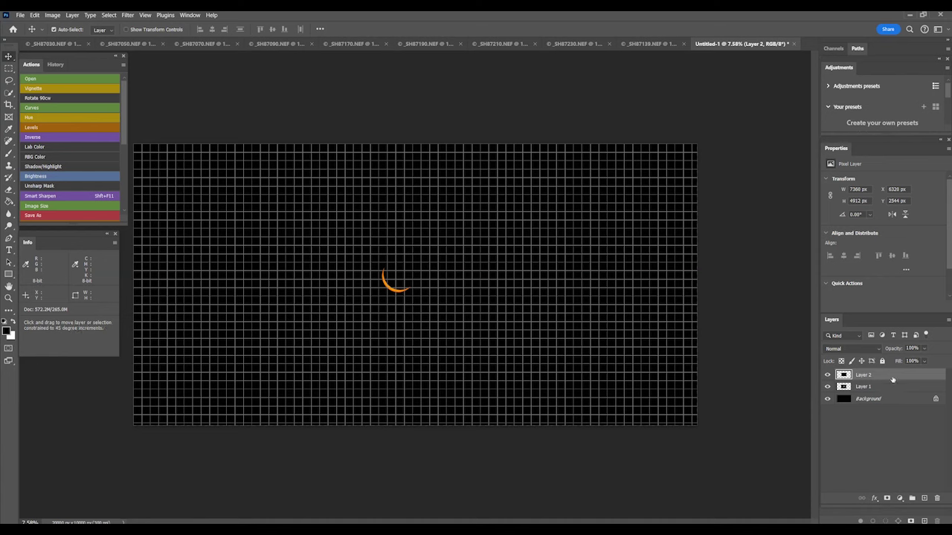
key("shift")
left_click(891, 388, "shift")
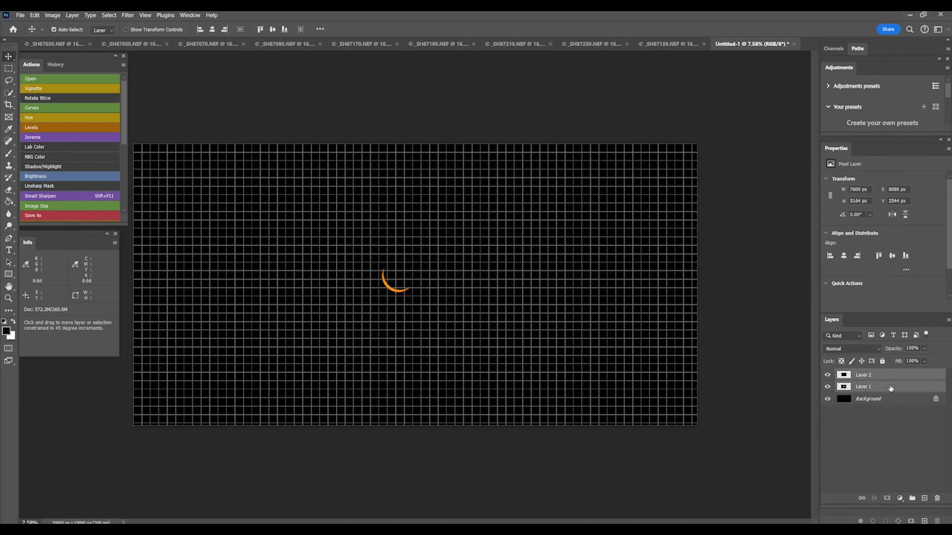
left_click(879, 349)
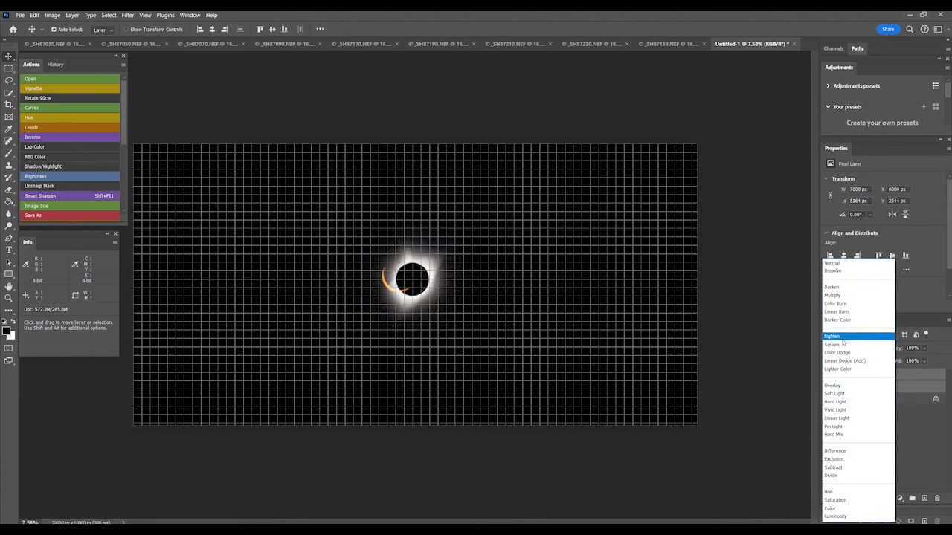
left_click(841, 337)
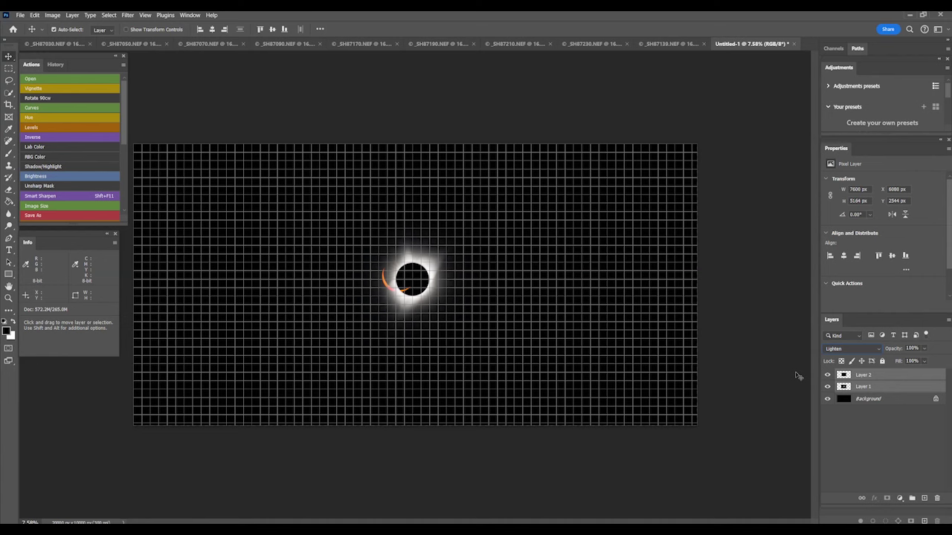
Nudge the Layer 2 crescent left of the corona to X 4402 px, Y 2652 px
left_click(882, 375)
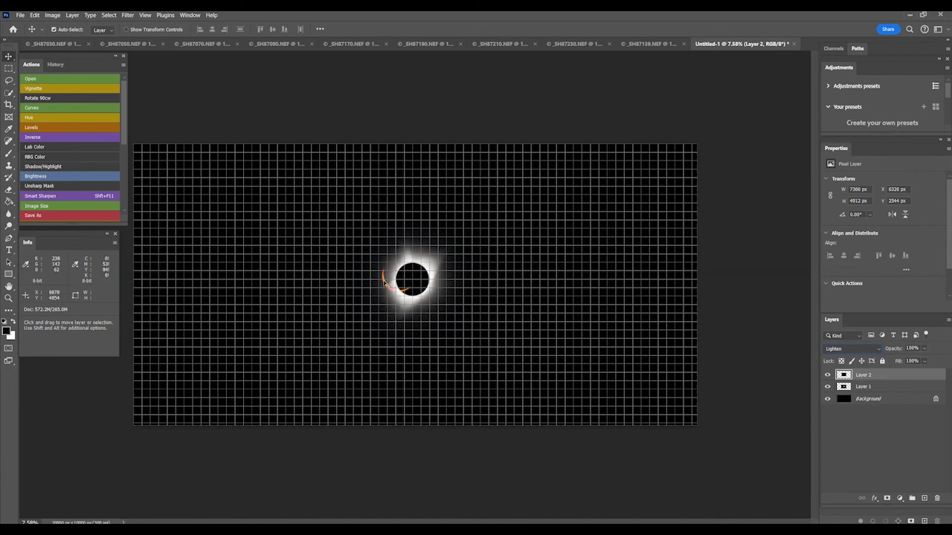
key("shift+Left")
key("shift+Left")
key("shift+Left")
key("shift+Left")
key("shift+Left")
key("shift+Left")
key("shift+Left")
key("shift+Left")
key("shift+Left")
key("shift+Left")
key("shift+Left")
key("shift+Left")
key("shift+Left")
key("shift+Left")
key("shift+Left")
key("shift+Left")
key("shift+Left")
key("shift+Left")
key("shift+Left")
key("shift+Left")
key("shift+Left")
key("shift+Left")
key("shift+Left")
key("shift+Left")
key("shift+Left")
key("shift+Left")
key("shift+Left")
key("shift+Left")
key("shift+Left")
key("shift+Left")
key("shift+Left")
key("shift+Left")
key("shift+Left")
key("shift+Left")
key("shift+Left")
key("shift+Left")
key("shift+Left")
key("shift+Left")
key("shift+Left")
key("shift+Left")
key("shift+Left")
key("shift+Left")
key("shift+Left")
key("shift+Left")
key("shift+Left")
key("shift+Left")
key("shift+Left")
key("shift+Left")
key("shift+Left")
key("shift+Left")
key("shift+Left")
key("shift+Left")
key("shift+Left")
key("shift+Left")
key("shift+Left")
key("shift+Left")
key("shift+Left")
key("shift+Left")
key("shift+Left")
key("shift+Left")
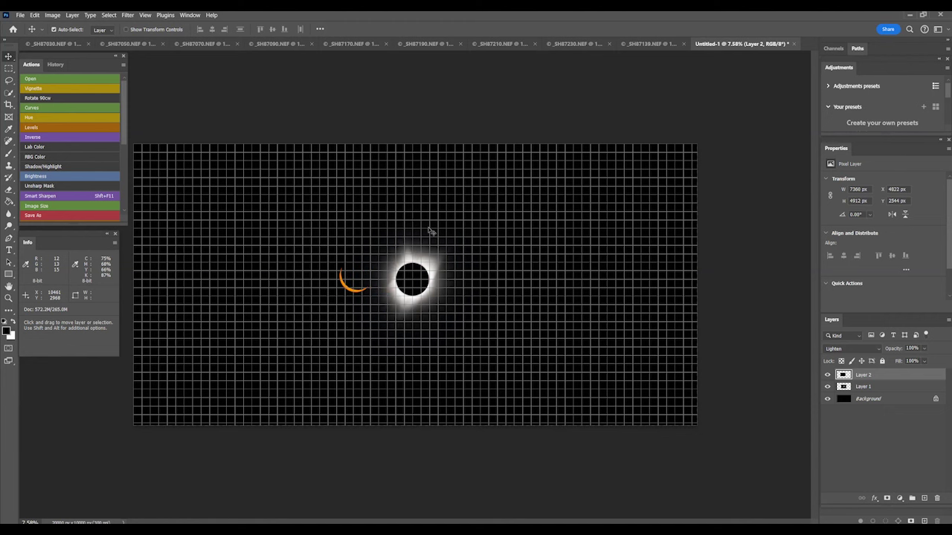
scroll(415, 277, "up", 2)
scroll(414, 277, "up", 2)
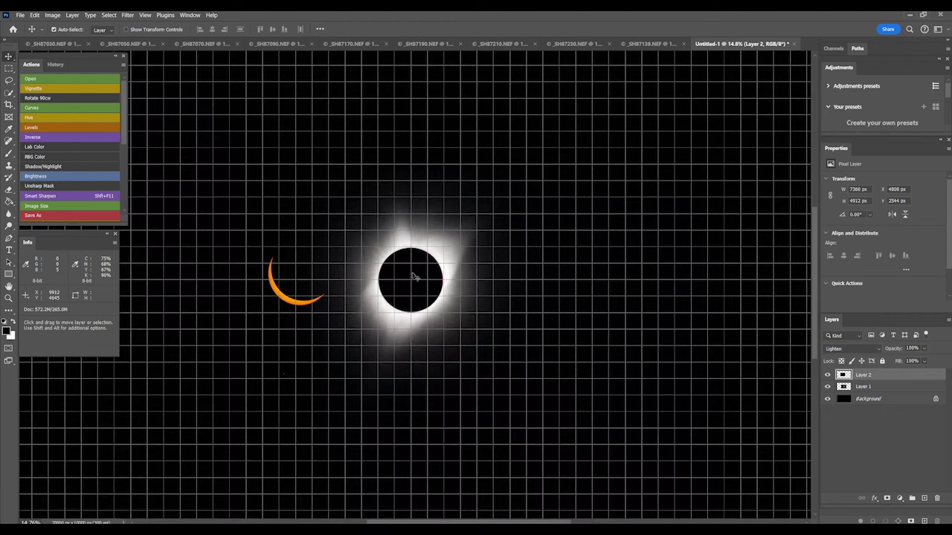
key("shift+Down")
key("shift+Down")
key("shift+Down")
key("shift+Down")
key("shift+Down")
key("shift+Down")
key("shift+Down")
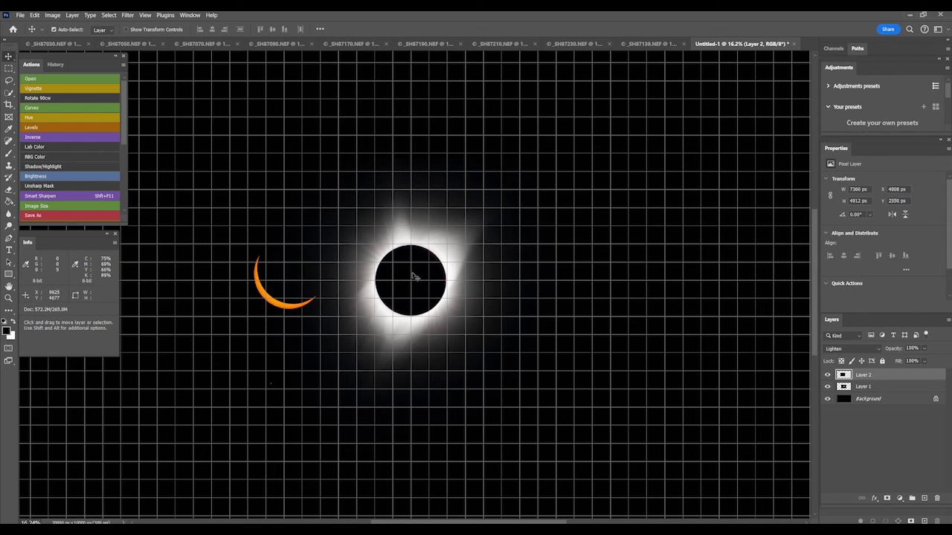
key("Down")
key("Down")
key("Down")
key("Down")
key("Down")
key("Down")
key("Down")
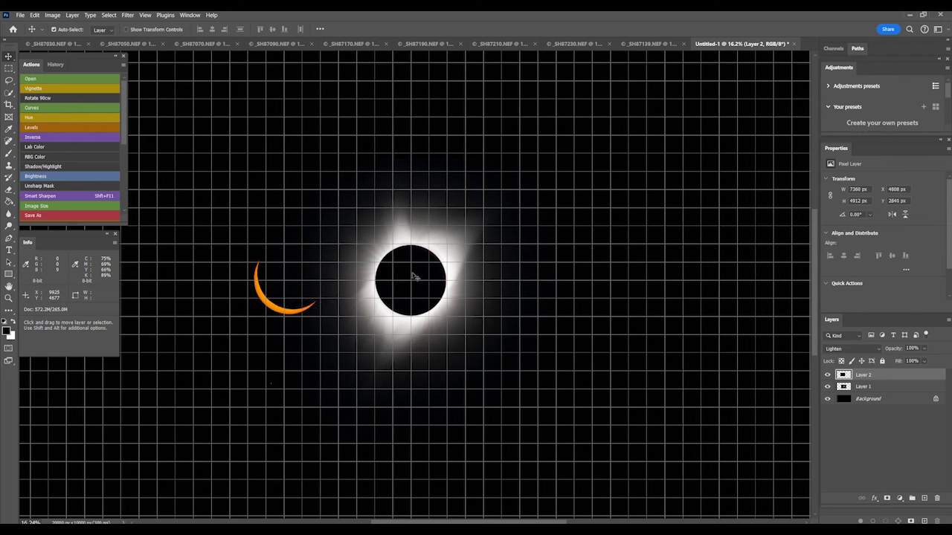
key("Left")
key("Left")
key("Left")
key("Left")
key("Left")
key("Left")
key("Left")
key("Left")
key("Left")
key("Left")
key("Left")
key("Left")
key("Left")
key("Left")
key("Left")
key("Left")
key("Left")
key("Left")
key("Left")
key("Left")
key("Left")
key("Left")
key("Left")
key("Left")
key("Left")
key("Left")
key("Left")
key("Left")
key("Left")
key("Left")
key("Left")
key("Left")
key("Left")
key("Left")
key("Left")
key("Left")
key("Left")
key("Left")
key("Left")
key("Left")
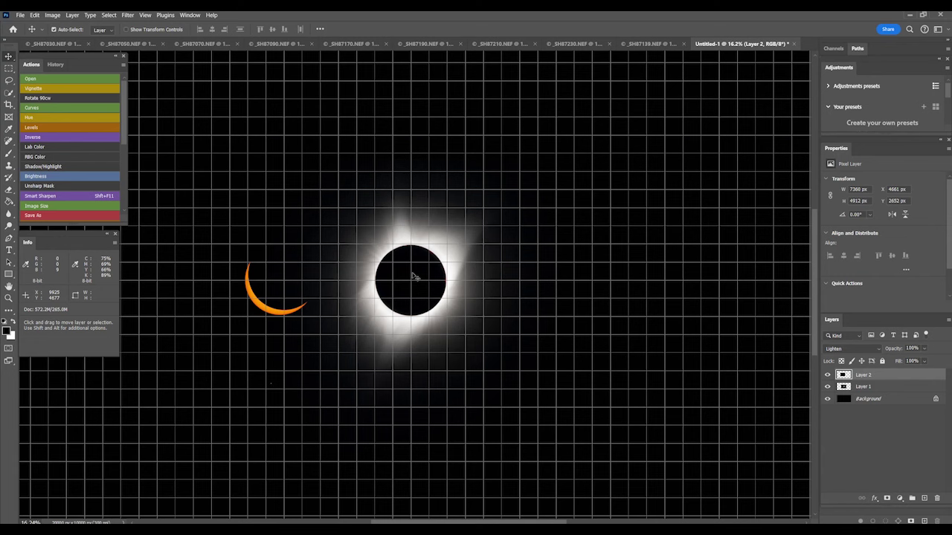
key("Left")
key("Left")
key("Left")
key("Left")
key("Left")
key("Left")
key("Left")
key("Left")
key("Left")
key("Left")
key("Left")
key("Left")
key("Left")
key("Left")
key("Left")
key("Left")
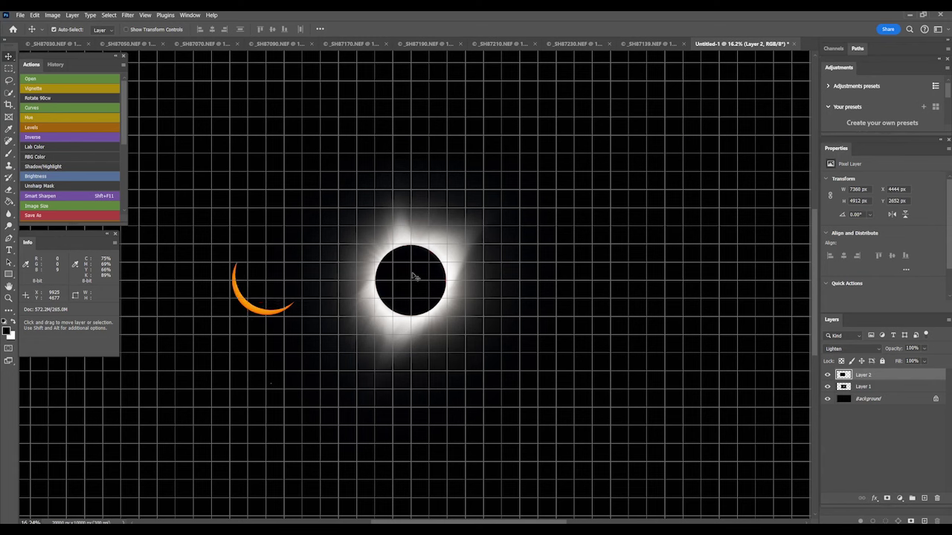
key("Left")
key("Left")
key("Left")
key("Left")
key("Left")
key("Left")
key("Left")
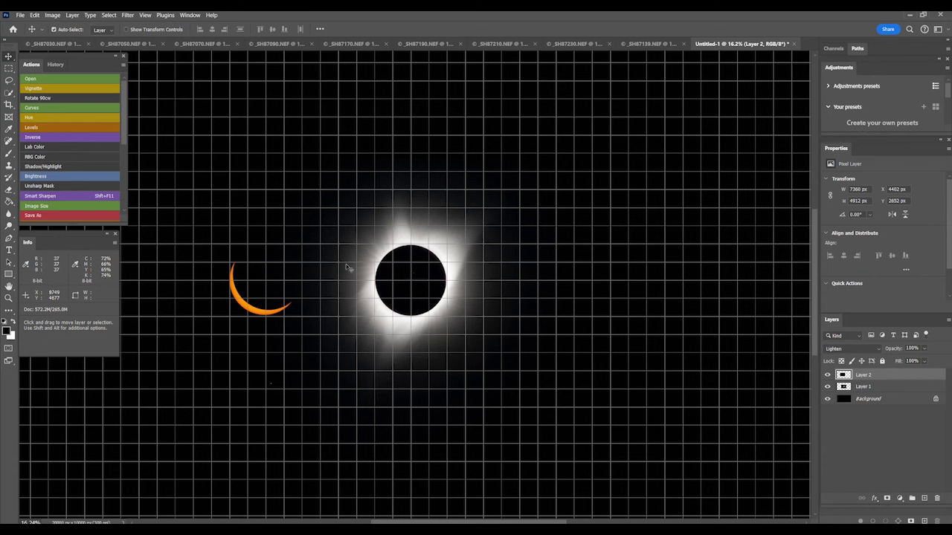
key("ctrl+minus")
key("ctrl+minus")
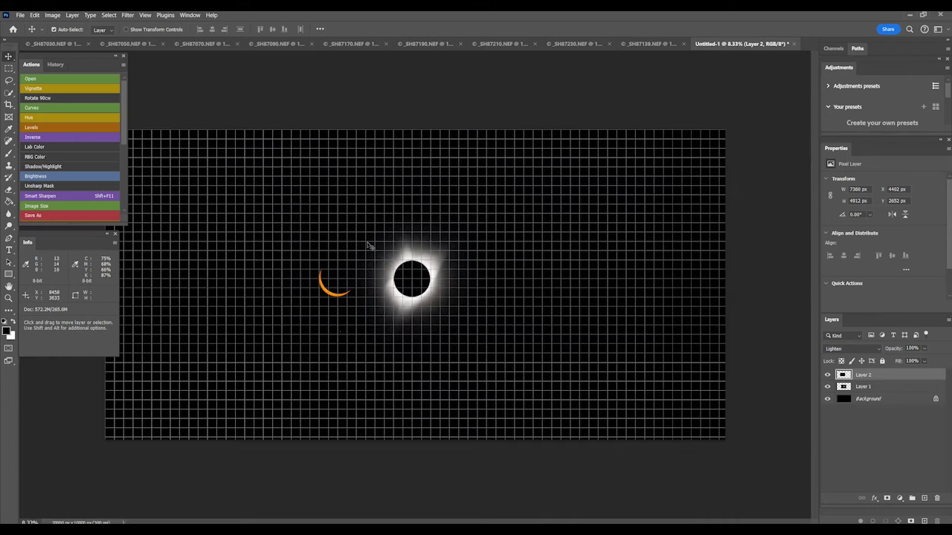
Copy the whole _SH87070.NEF crescent photo and paste it into Untitled-1 as Layer 3
left_click(206, 44)
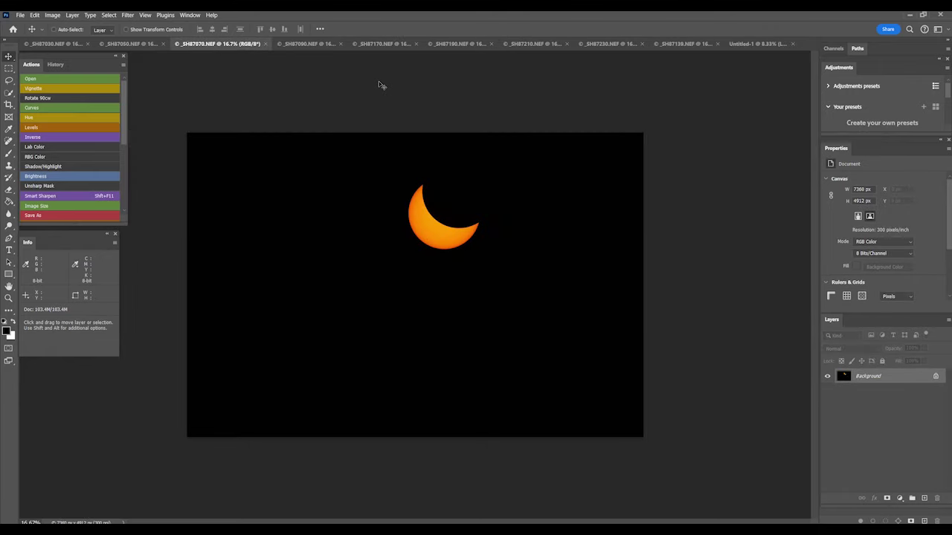
key("ctrl+a")
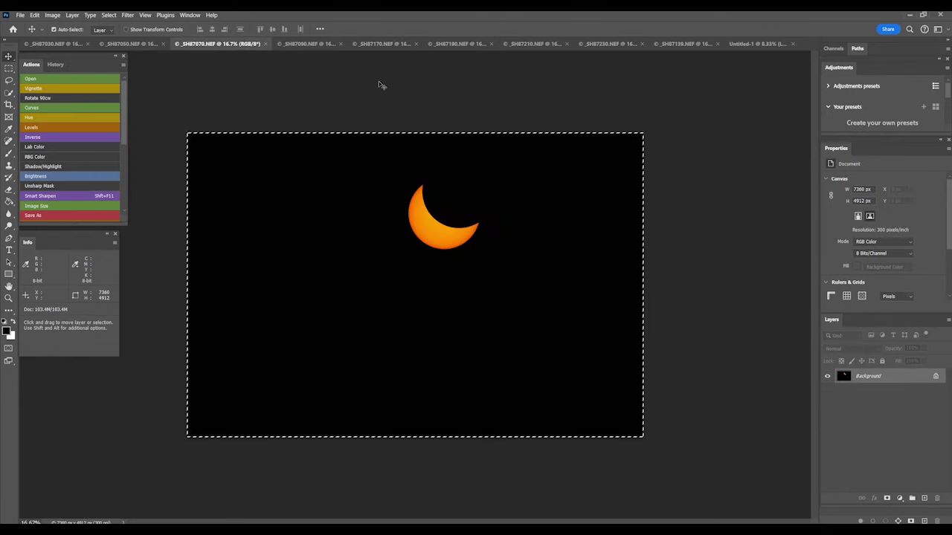
left_click(766, 44)
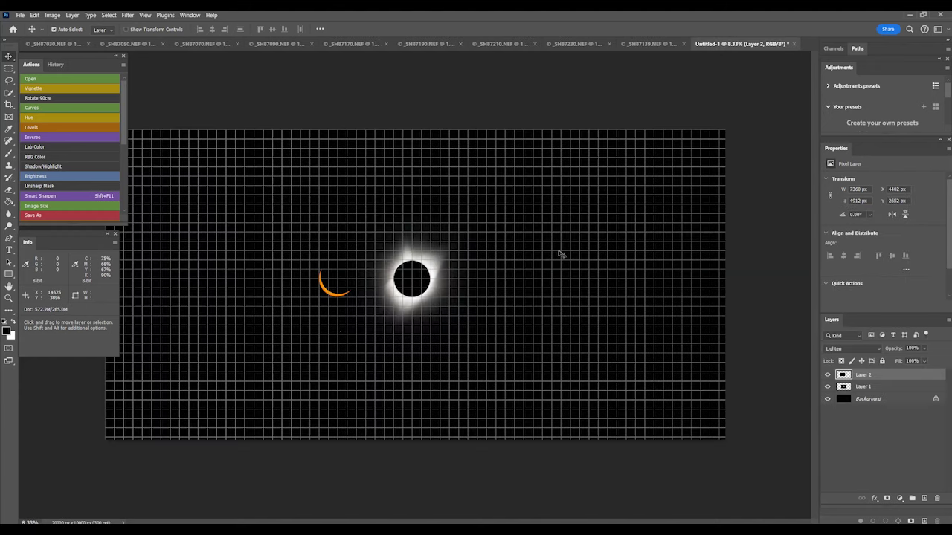
key("ctrl")
key("ctrl+v")
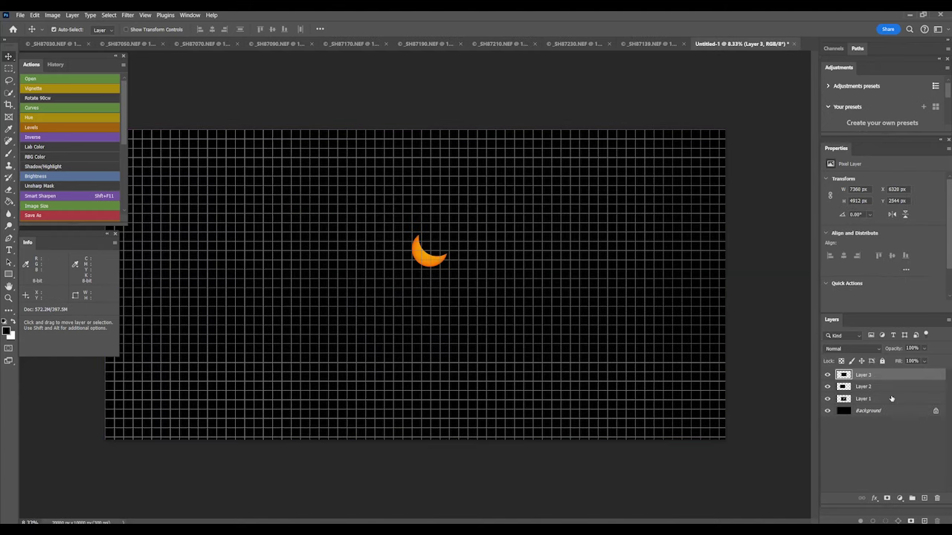
Blend Layers 1–3 in Lighten mode, leaving Layer 3 selected on its own
key("shift")
left_click(893, 399, "shift")
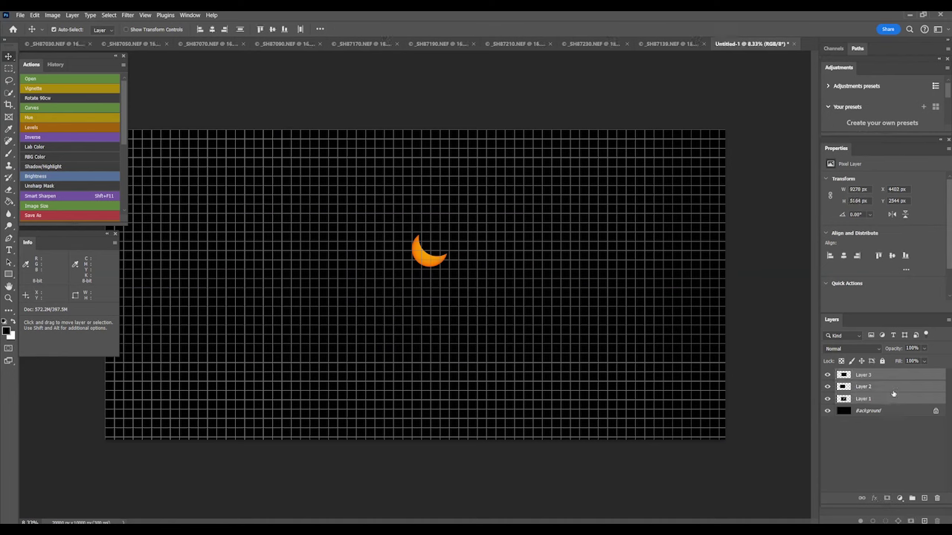
left_click(878, 349)
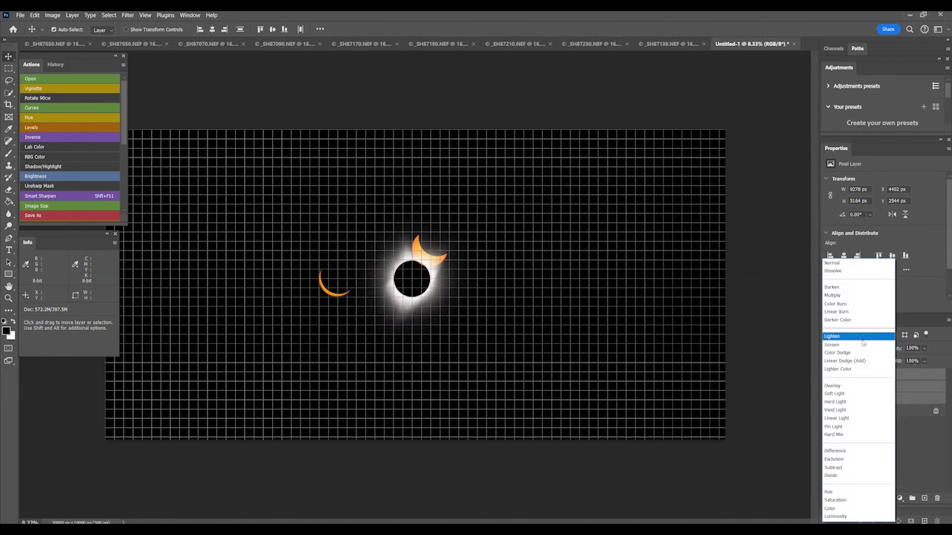
left_click(861, 340)
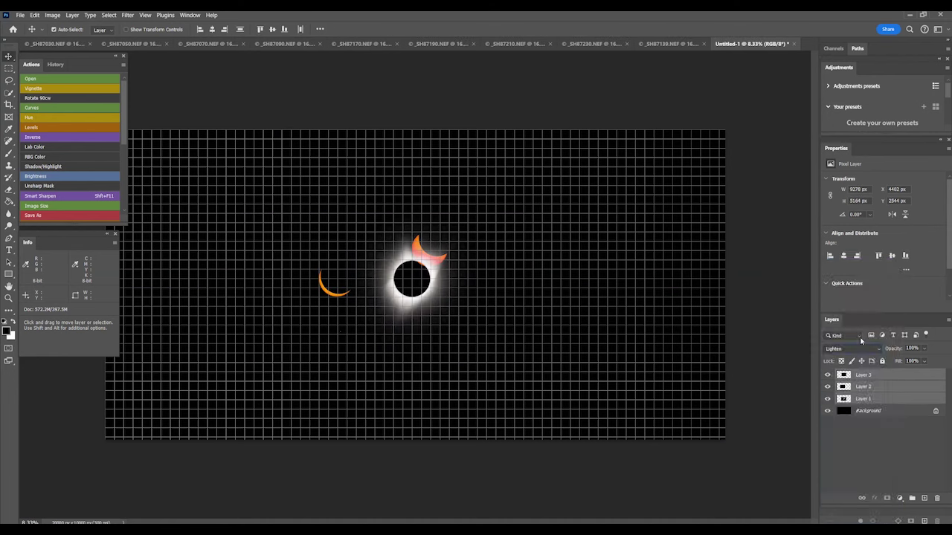
left_click(901, 376)
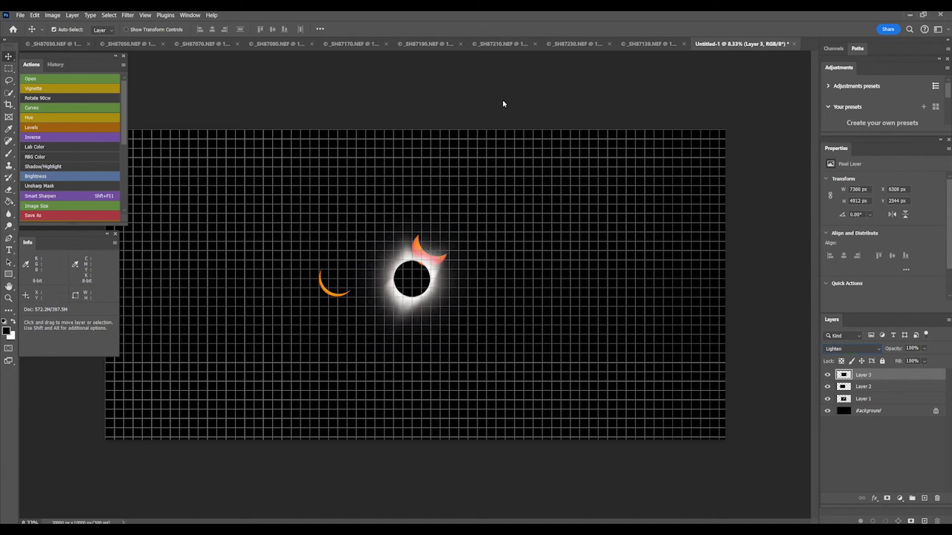
Shift the Layer 3 crescent far to the left across the canvas
key("shift+Left")
key("shift+Left")
key("shift+Left")
key("shift+Left")
key("shift+Left")
key("shift+Left")
key("shift+Left")
key("shift+Left")
key("shift+Left")
key("shift+Left")
key("shift+Left")
key("shift+Left")
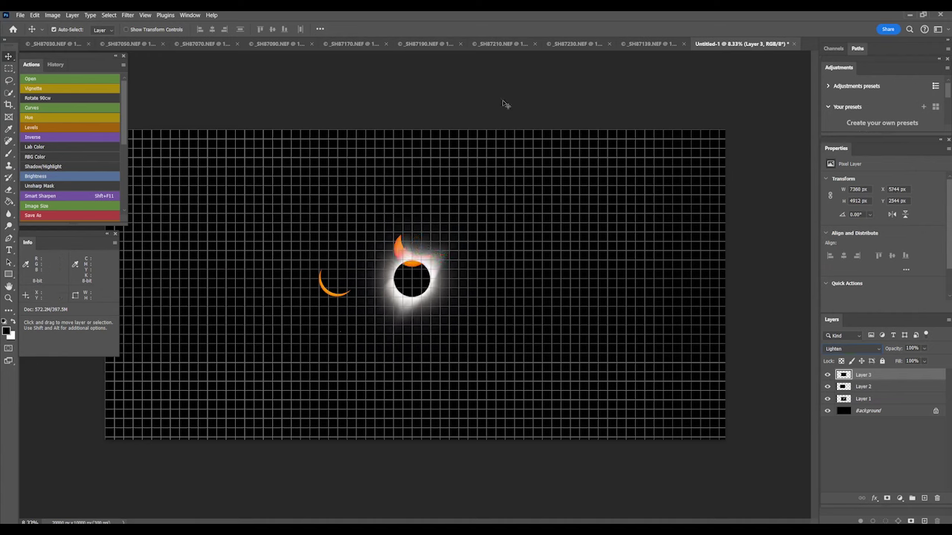
key("shift+Left")
key("shift+Left")
key("shift+Left")
key("shift+Left")
key("shift+Left")
key("shift+Left")
key("shift+Left")
key("shift+Left")
key("shift+Left")
key("shift+Left")
key("shift+Left")
key("shift+Left")
key("shift+Left")
key("shift+Left")
key("shift+Left")
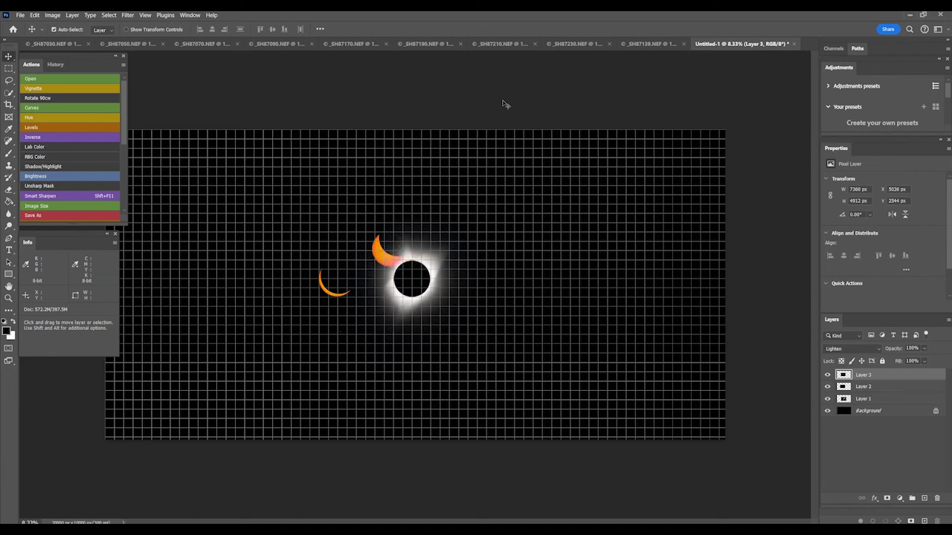
key("shift+Left")
key("shift+Left")
key("shift+Left")
key("shift+Left")
key("shift+Left")
key("shift+Left")
key("shift+Left")
key("shift+Left")
key("shift+Left")
key("shift+Left")
key("shift+Left")
key("shift+Left")
key("shift+Left")
key("shift+Left")
key("shift+Left")
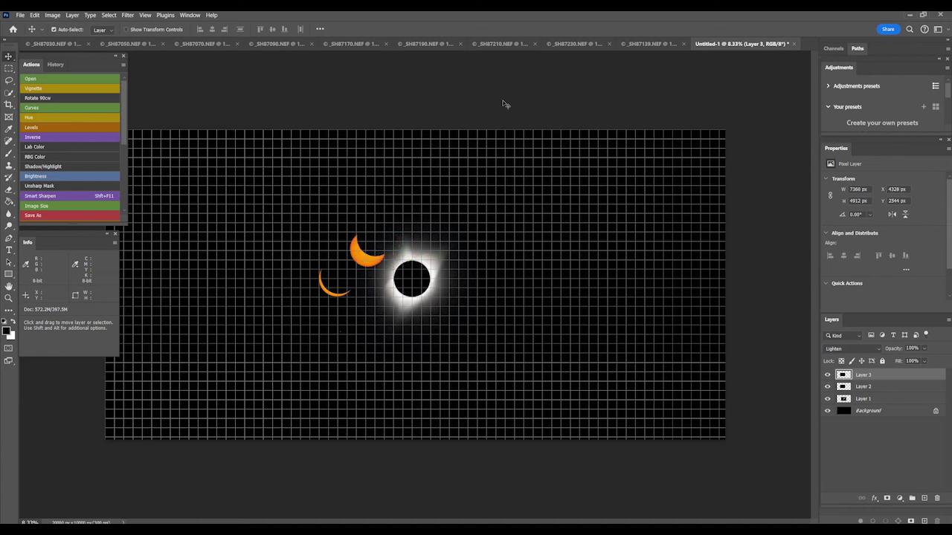
key("shift+Left")
key("shift+Left")
key("shift+Left")
key("shift+Left")
key("shift+Left")
key("shift+Left")
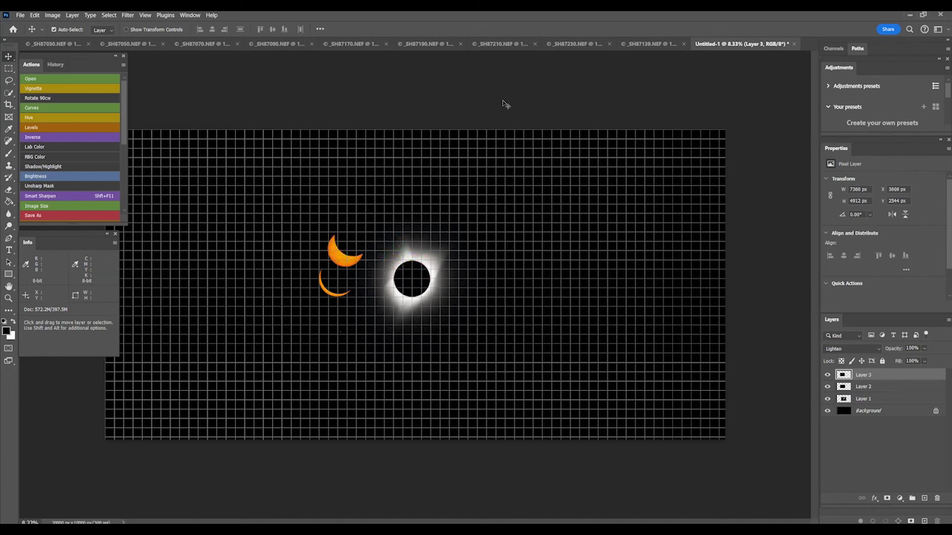
key("shift+Left")
key("shift+Left")
key("shift+Left")
key("shift+Left")
key("shift+Left")
key("shift+Left")
key("shift+Left")
key("shift+Left")
key("shift+Left")
key("shift+Left")
key("shift+Left")
key("shift+Left")
key("shift+Left")
key("shift+Left")
key("shift+Left")
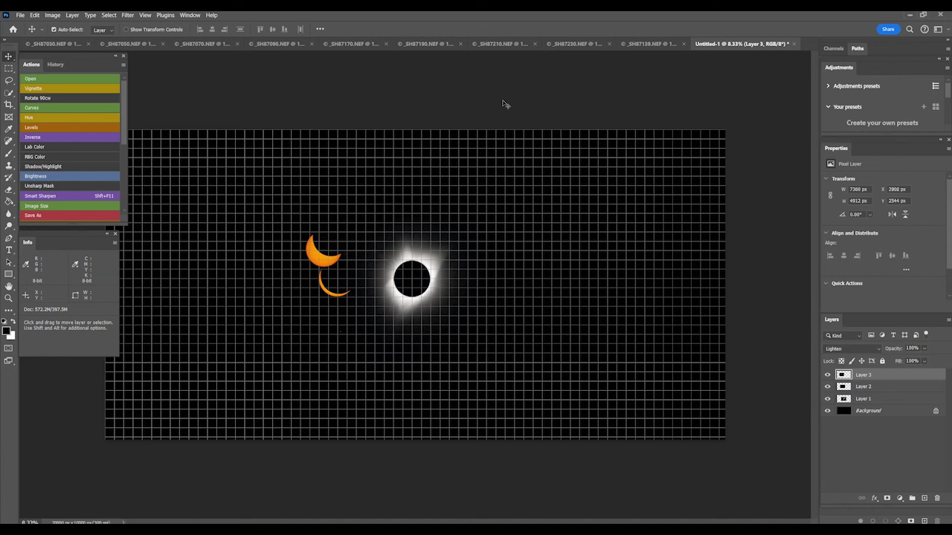
key("shift+Left")
key("shift+Left")
key("shift+Left")
key("shift+Left")
key("shift+Left")
key("shift+Left")
key("shift+Left")
key("shift+Left")
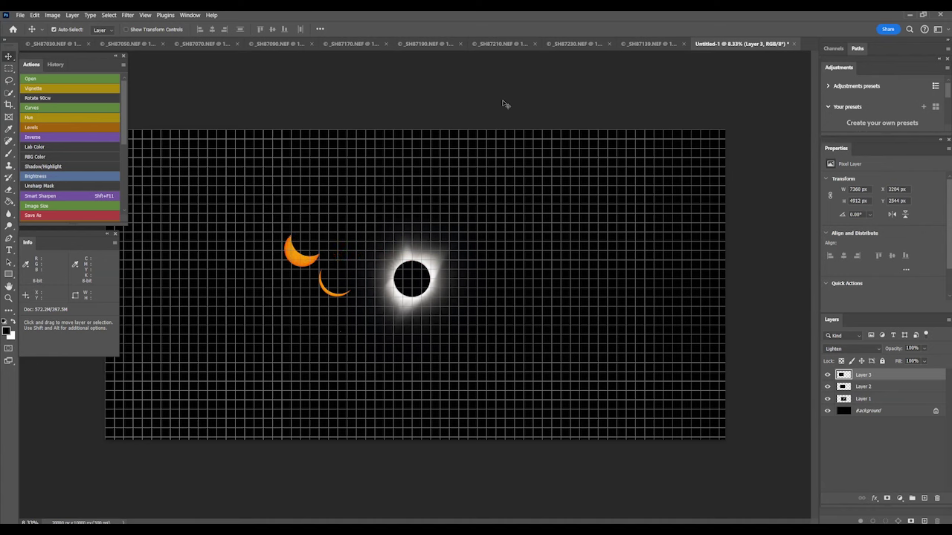
key("shift+Left")
key("shift+Left")
key("shift+Left")
key("shift+Left")
key("shift+Left")
key("shift+Left")
key("shift+Left")
key("shift+Left")
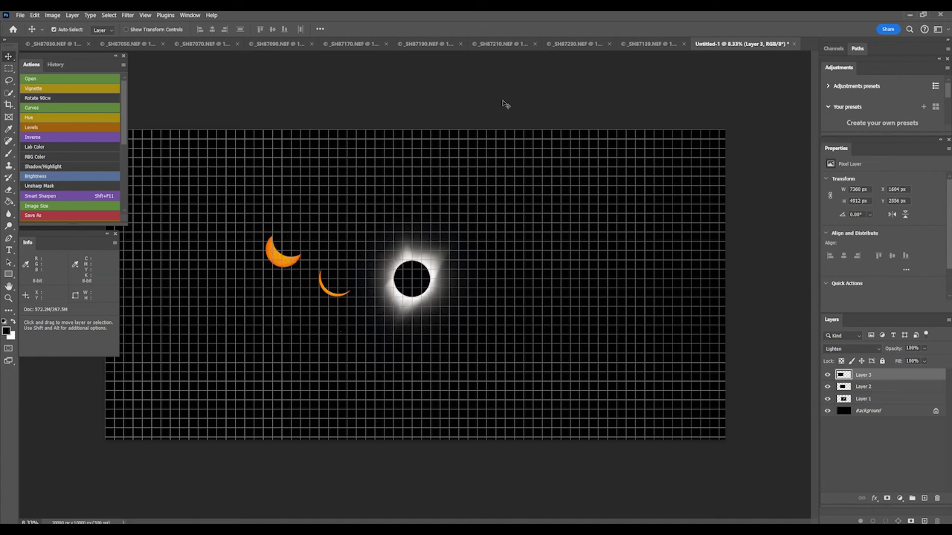
key("Down")
key("Down")
key("Down")
key("Down")
key("Down")
key("shift+Left")
key("shift+Left")
key("shift+Left")
key("shift+Left")
key("shift+Left")
Lower and fine-tune the Layer 3 crescent into line with the others at X 1133 px, Y 2004 px
key("Down")
key("Down")
key("Down")
key("Down")
key("Down")
key("Down")
key("Down")
key("Down")
key("Down")
key("Down")
key("Down")
key("Down")
key("Down")
key("Down")
key("Down")
key("Down")
key("Down")
key("Down")
key("Down")
key("Down")
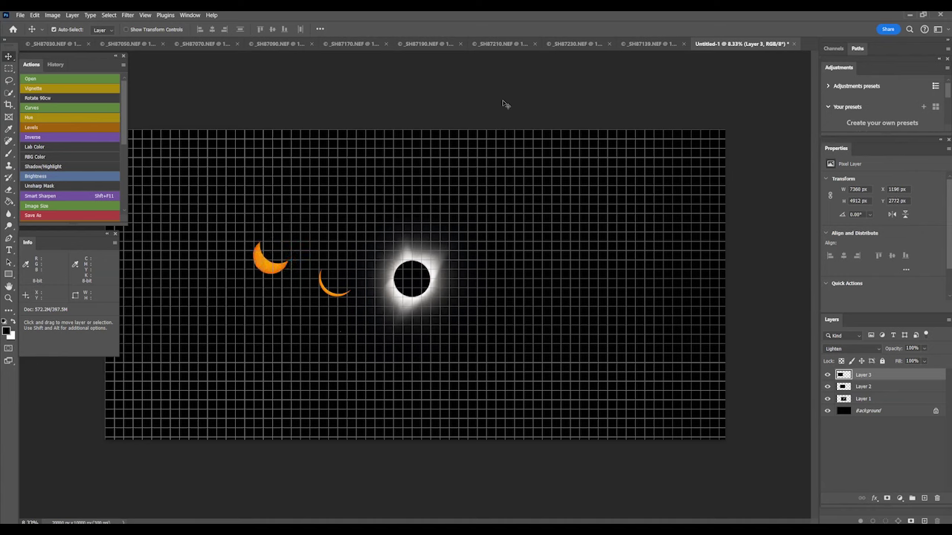
key("Left")
key("Left")
key("Down")
key("Down")
key("Down")
key("Down")
key("Down")
key("Down")
key("Down")
key("Down")
key("Down")
key("Down")
key("Down")
key("Down")
key("Down")
key("Down")
key("Down")
key("Down")
key("Down")
key("Down")
key("Down")
key("Down")
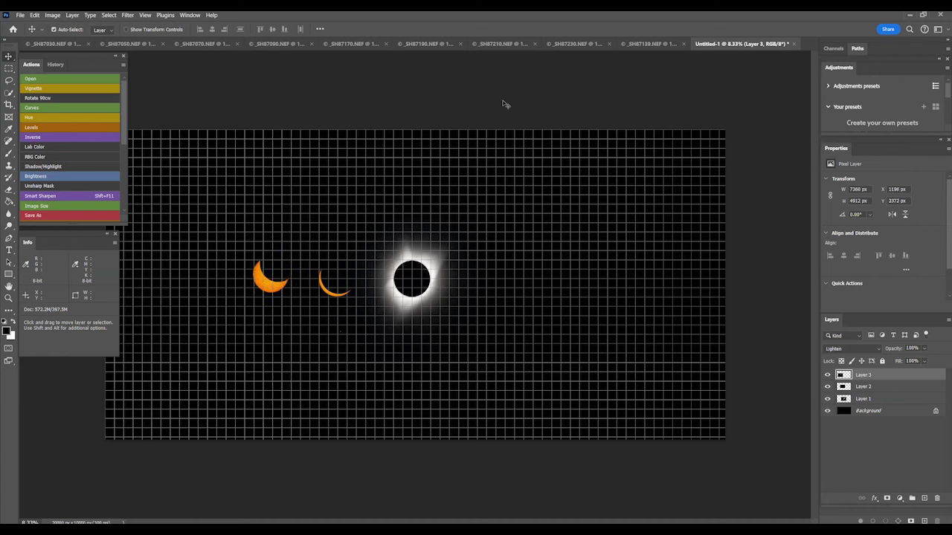
scroll(322, 263, "up", 3)
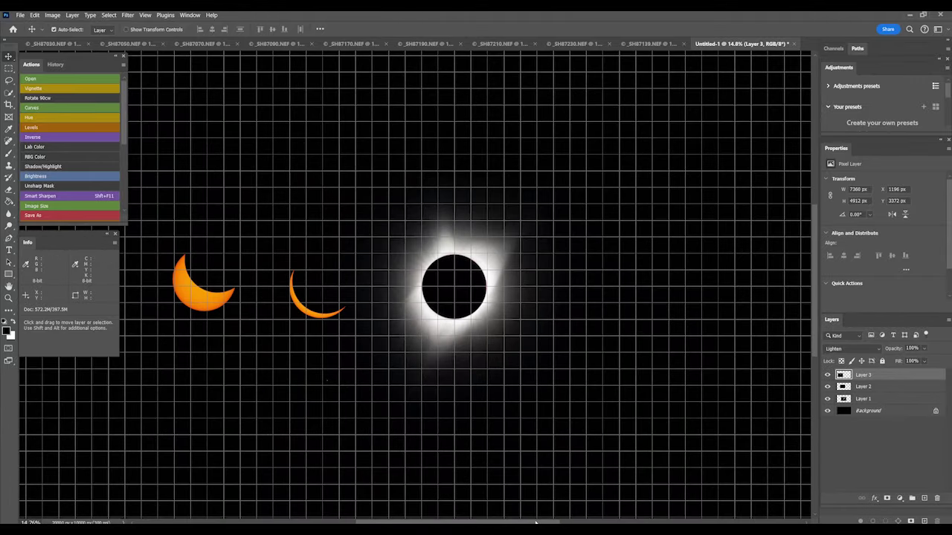
left_click_drag(535, 523, 502, 523)
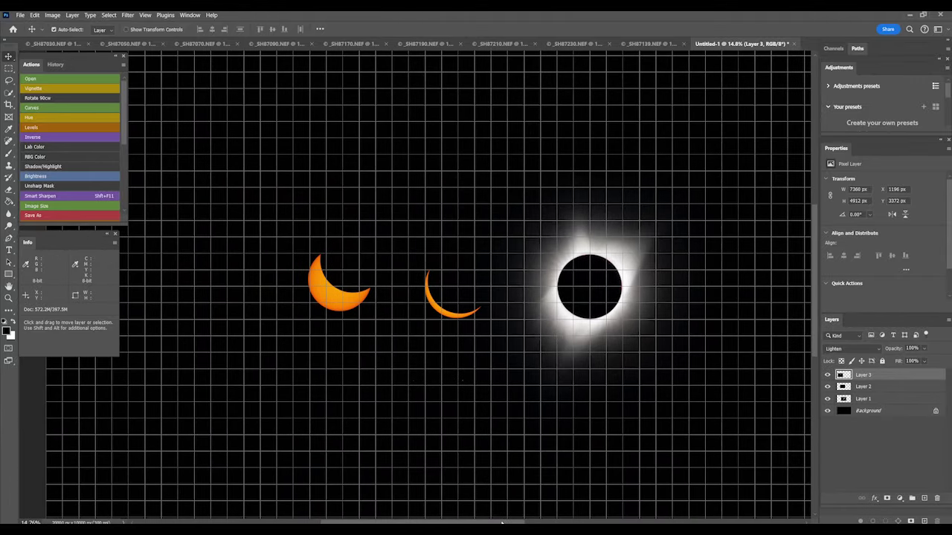
key("Down")
key("Down")
key("Down")
key("Down")
key("Down")
key("Down")
key("Down")
key("Down")
key("Down")
key("Down")
key("Down")
key("Down")
key("Down")
key("Down")
key("Down")
key("Down")
key("Down")
key("Down")
key("Down")
key("Down")
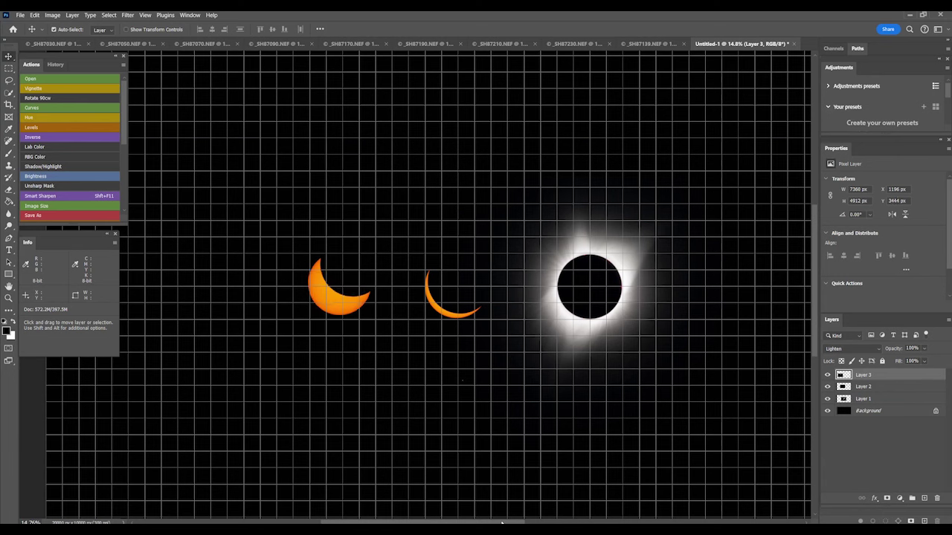
key("Down")
key("Down")
key("Down")
key("Down")
key("Down")
key("Down")
key("Down")
key("Down")
key("Down")
key("Down")
key("Down")
key("Down")
key("Down")
key("Down")
key("Down")
key("Down")
key("Down")
key("Down")
key("Down")
key("Down")
key("Down")
key("Down")
key("Down")
key("Down")
key("Down")
key("Down")
key("Left")
key("Left")
key("Left")
key("Left")
key("Left")
key("Left")
key("Left")
key("Left")
key("Left")
key("Left")
key("Left")
key("Left")
key("Left")
key("Left")
key("Left")
key("Left")
key("Left")
key("Left")
key("Left")
key("Left")
key("Left")
key("Left")
key("Left")
key("Left")
key("Left")
key("Left")
key("Left")
key("Left")
key("Left")
key("Left")
key("Left")
key("Left")
key("Left")
key("Left")
key("Left")
key("Left")
key("Left")
key("Left")
key("Left")
key("Left")
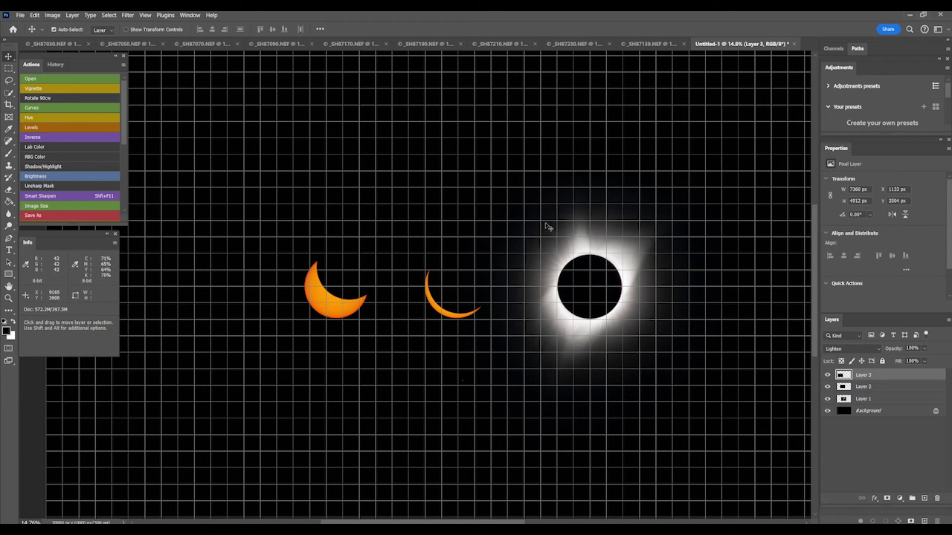
Fit the whole canvas on screen and toggle the View > Show > Grid overlay
key("ctrl+0")
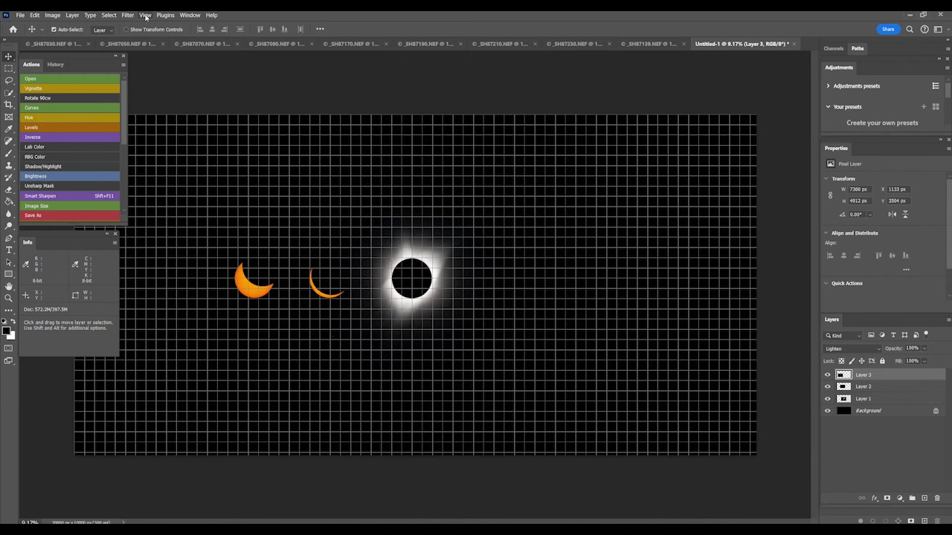
left_click(145, 16)
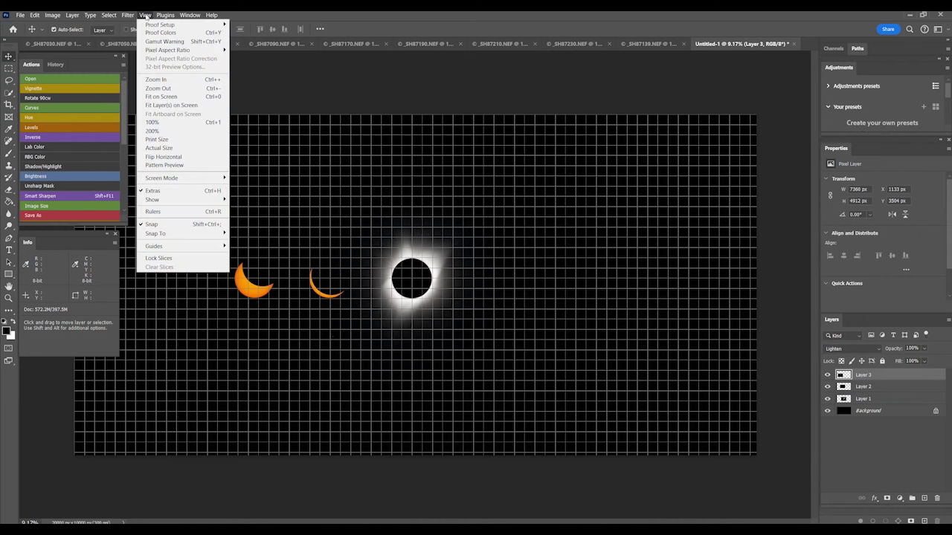
mouse_move(211, 201)
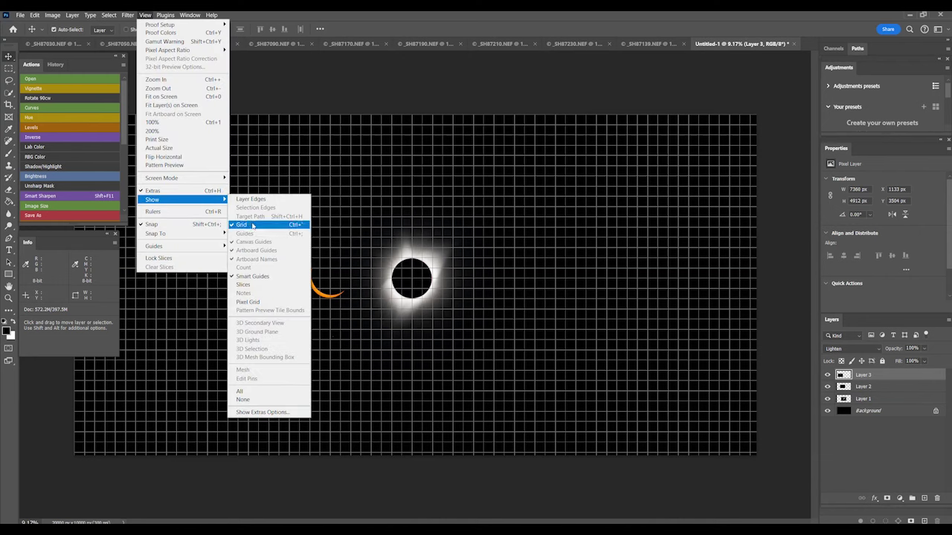
left_click(260, 225)
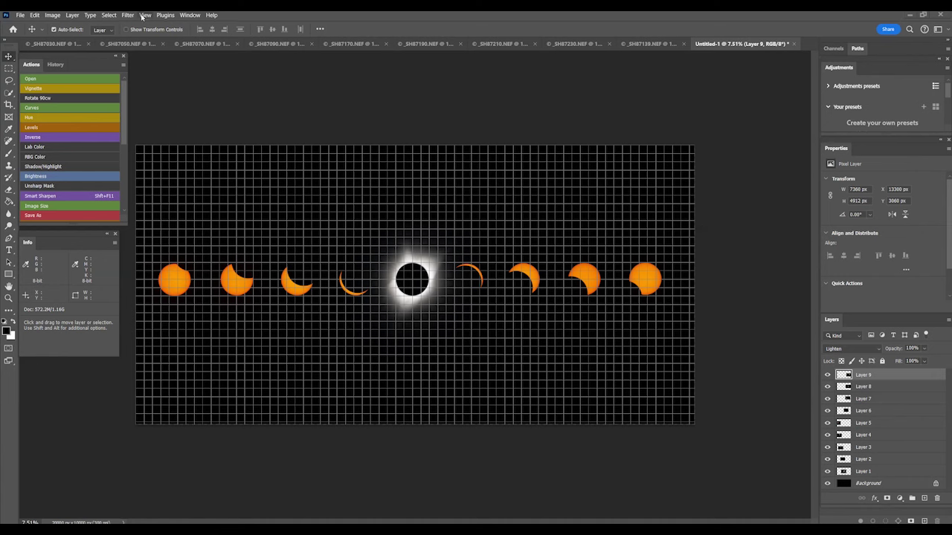
left_click(145, 15)
Hide the grid and nudge the rightmost sun on Layer 9 slightly left
mouse_move(181, 200)
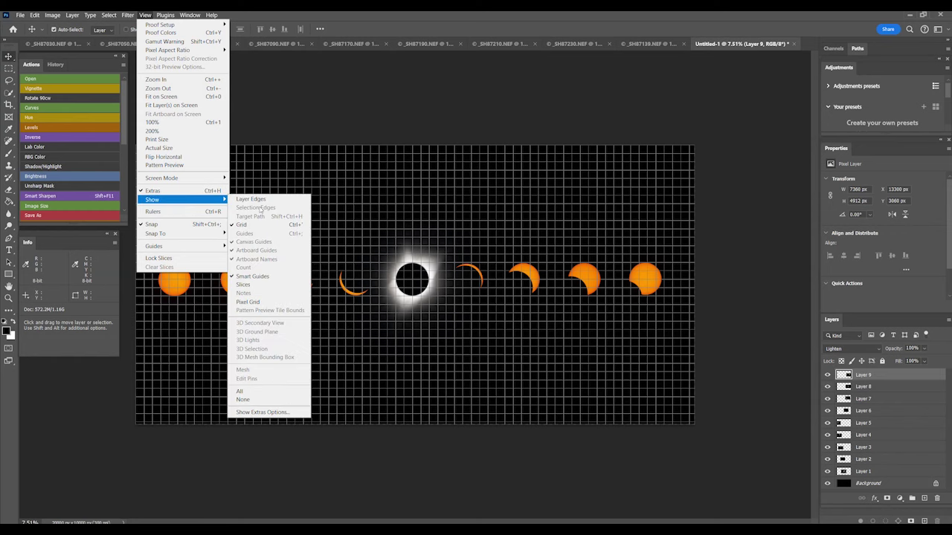
left_click(252, 225)
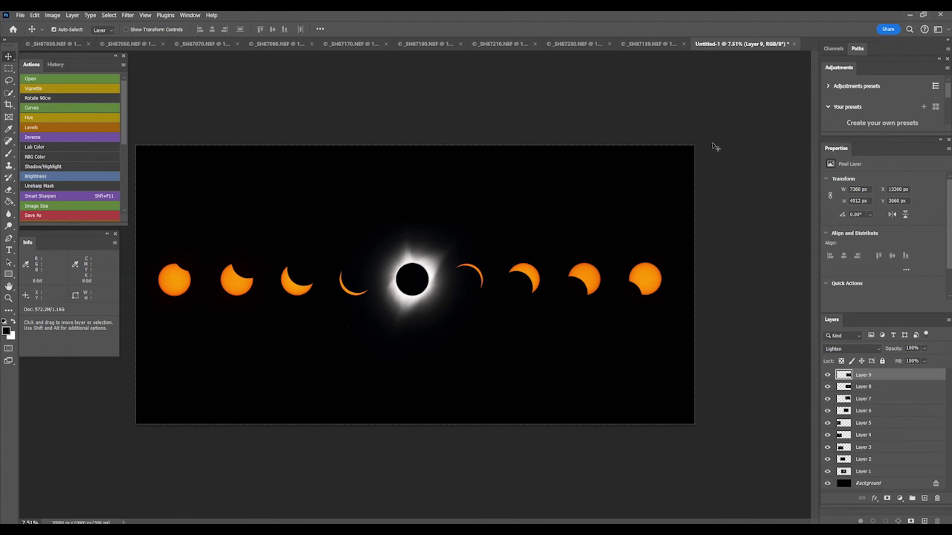
key("Right")
key("Right")
key("Left")
key("Left")
key("Left")
key("Left")
key("Left")
Apply Layer > Flatten Image to merge all nine eclipse layers into the Background
left_click(72, 16)
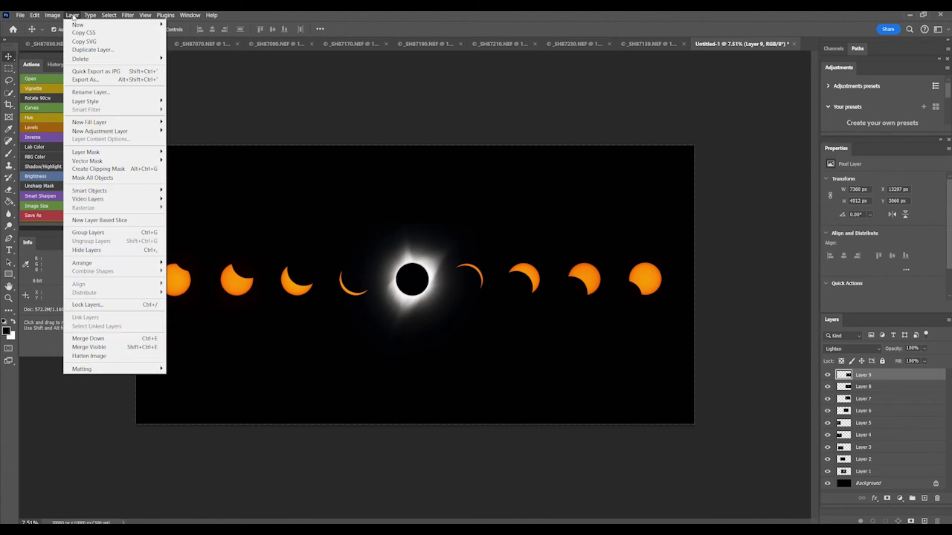
left_click(113, 357)
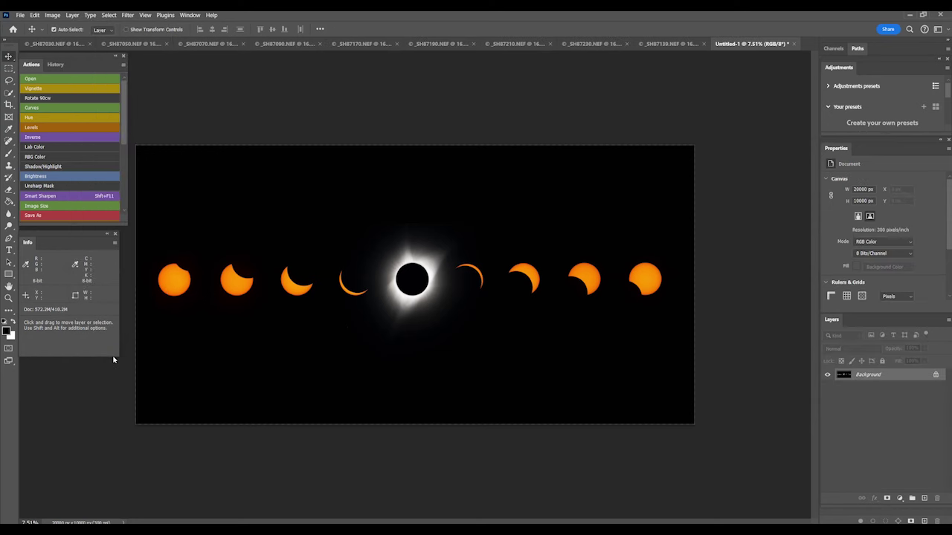